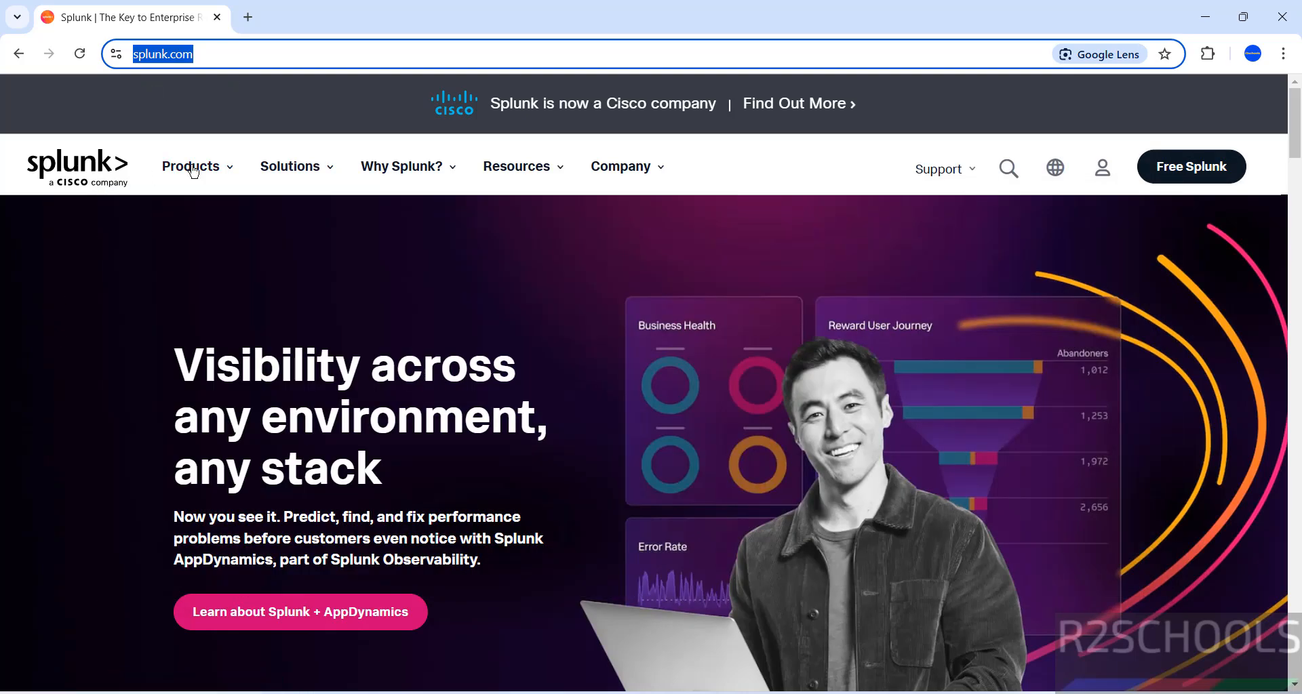
# Go to Free Trials & Downloads and find the Splunk Enterprise 500MB/day, 60-day trial.
pyautogui.moveTo(191, 167)
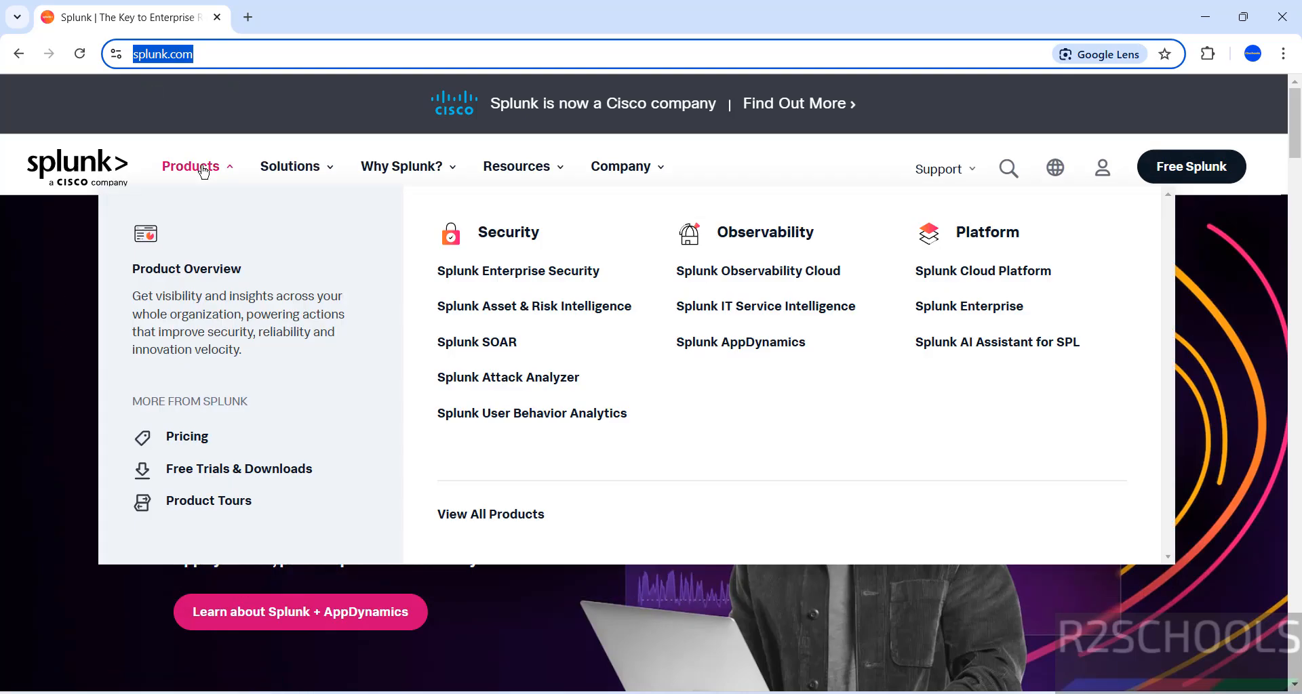
pyautogui.click(224, 473)
pyautogui.scroll(-7, 372, 392)
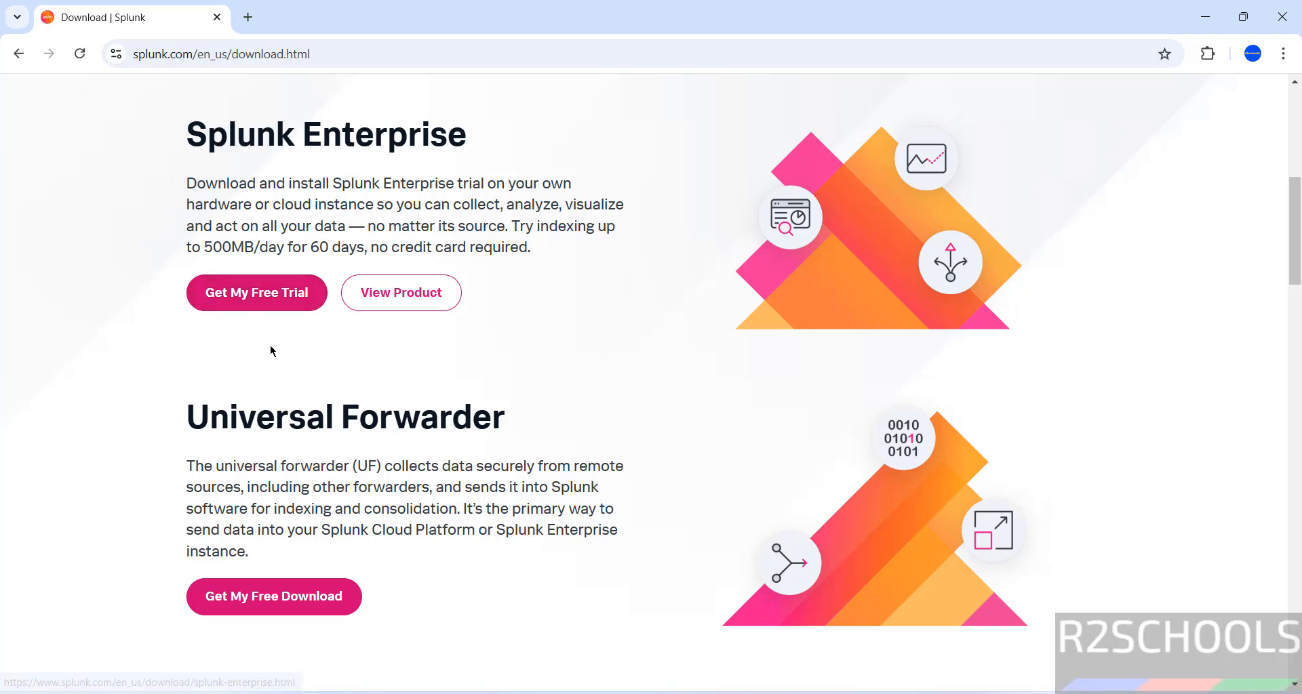
pyautogui.moveTo(509, 226); pyautogui.dragTo(597, 246)
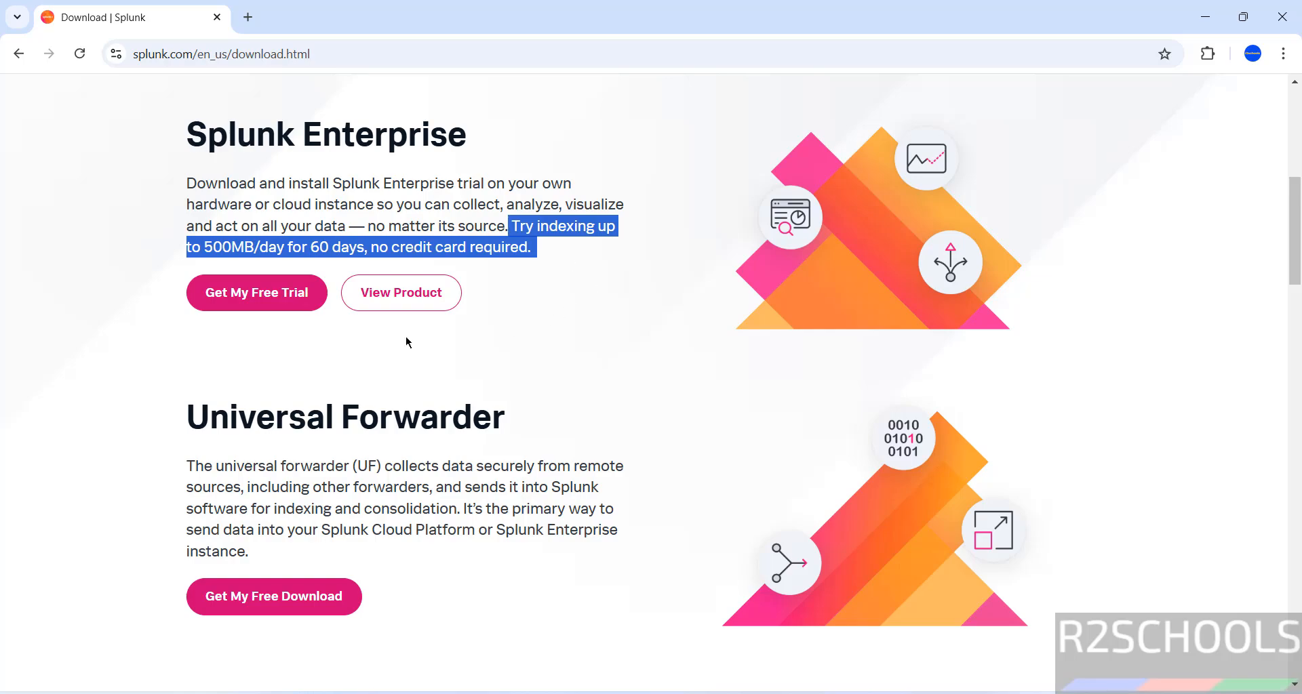
pyautogui.click(180, 341)
# Complete the Splunk Enterprise trial sign-up with marketing emails opted out, and create the account.
pyautogui.click(231, 296)
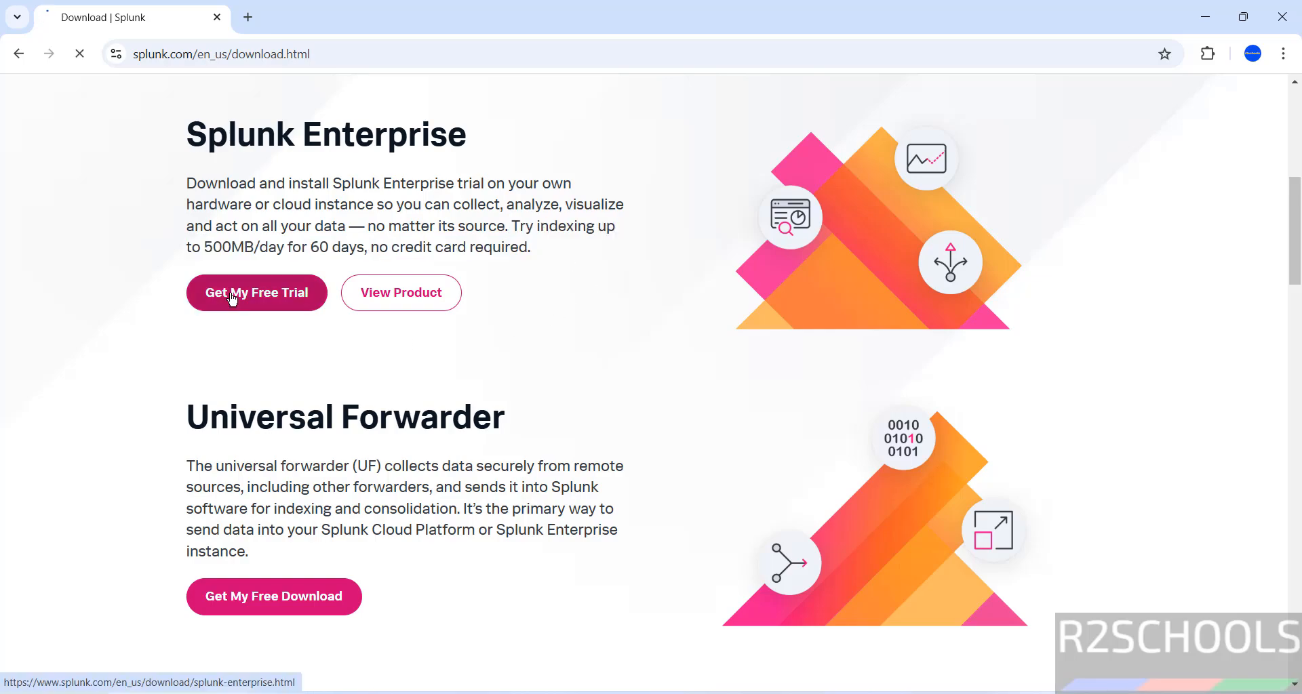
pyautogui.scroll(-5, 810, 281)
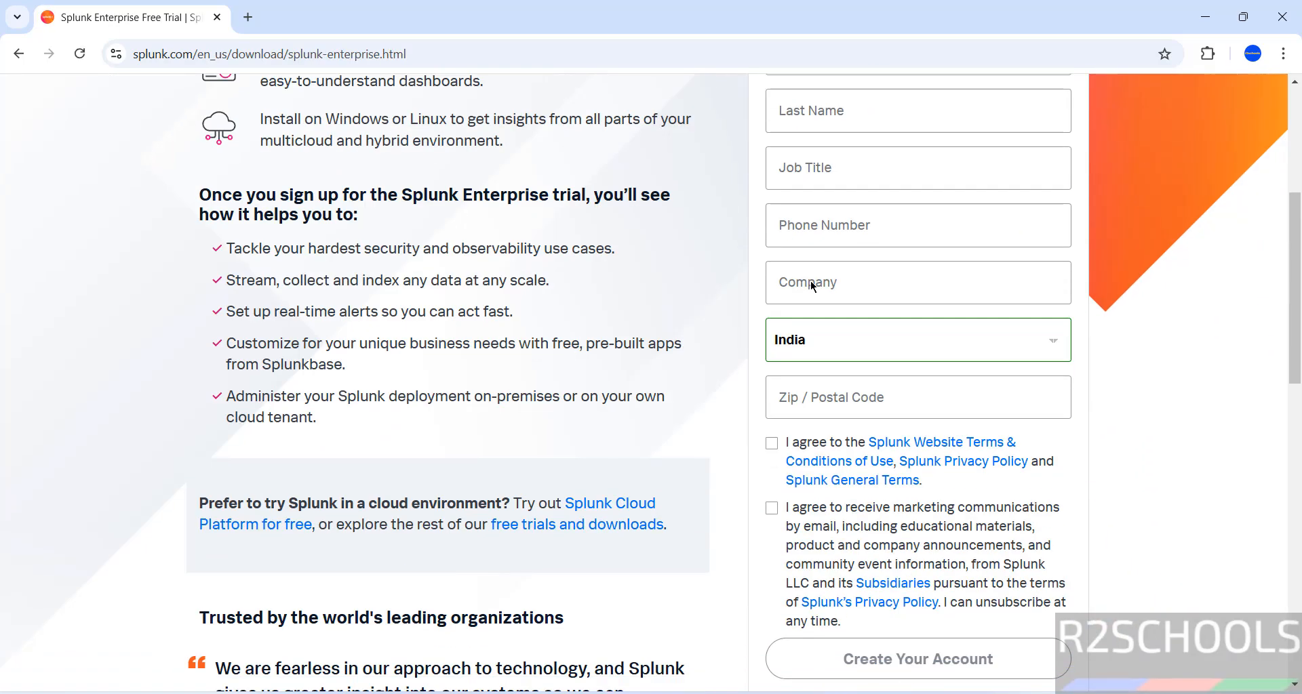
pyautogui.scroll(-4, 1153, 277)
pyautogui.scroll(1, 1152, 277)
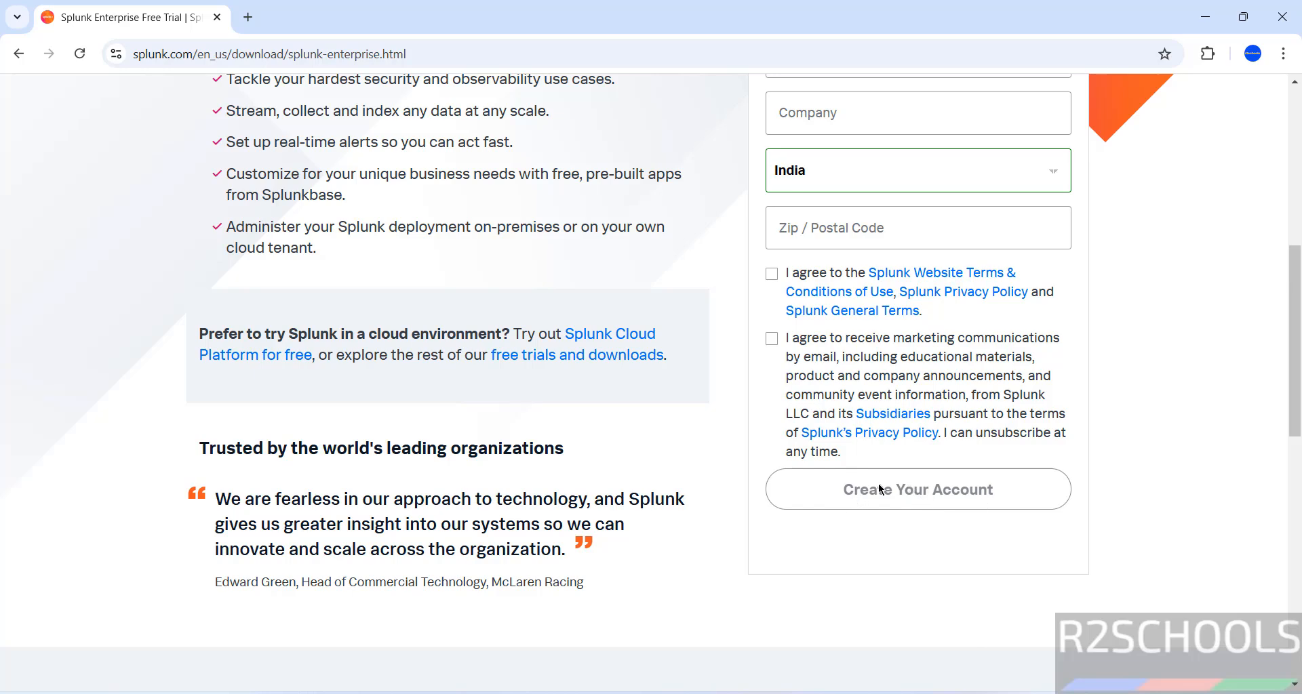
pyautogui.scroll(5, 814, 294)
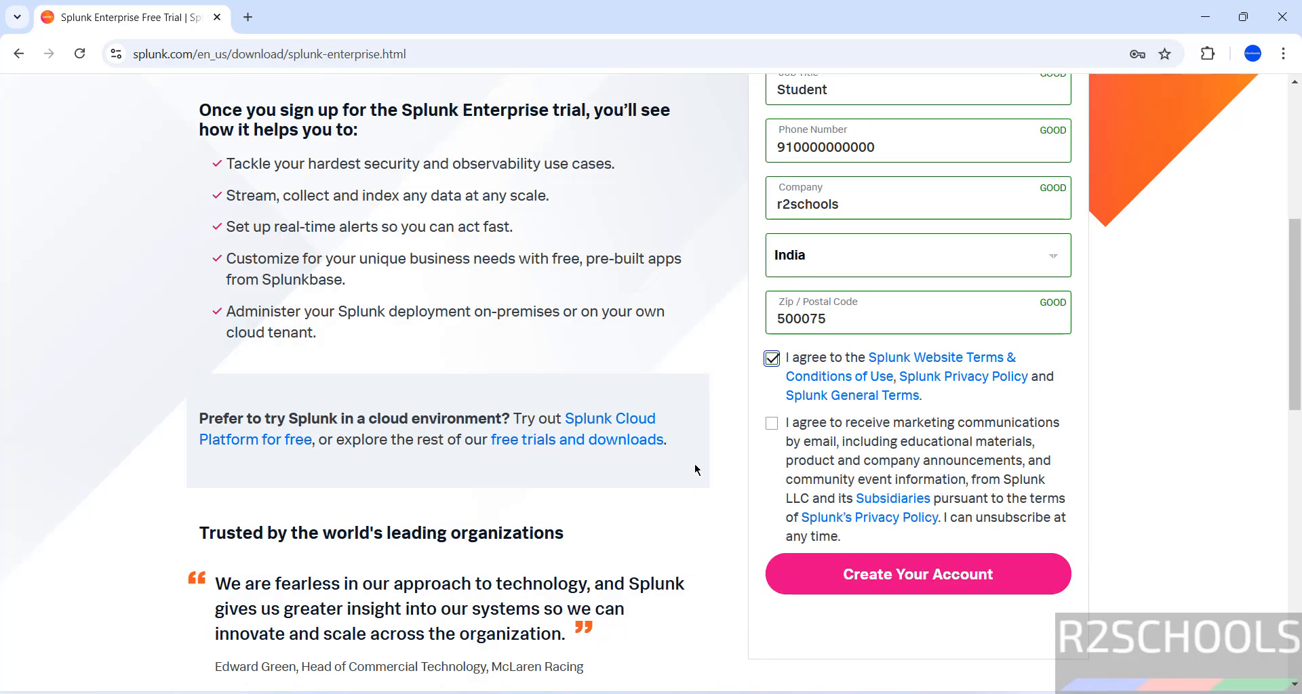
pyautogui.click(771, 424)
pyautogui.click(771, 451)
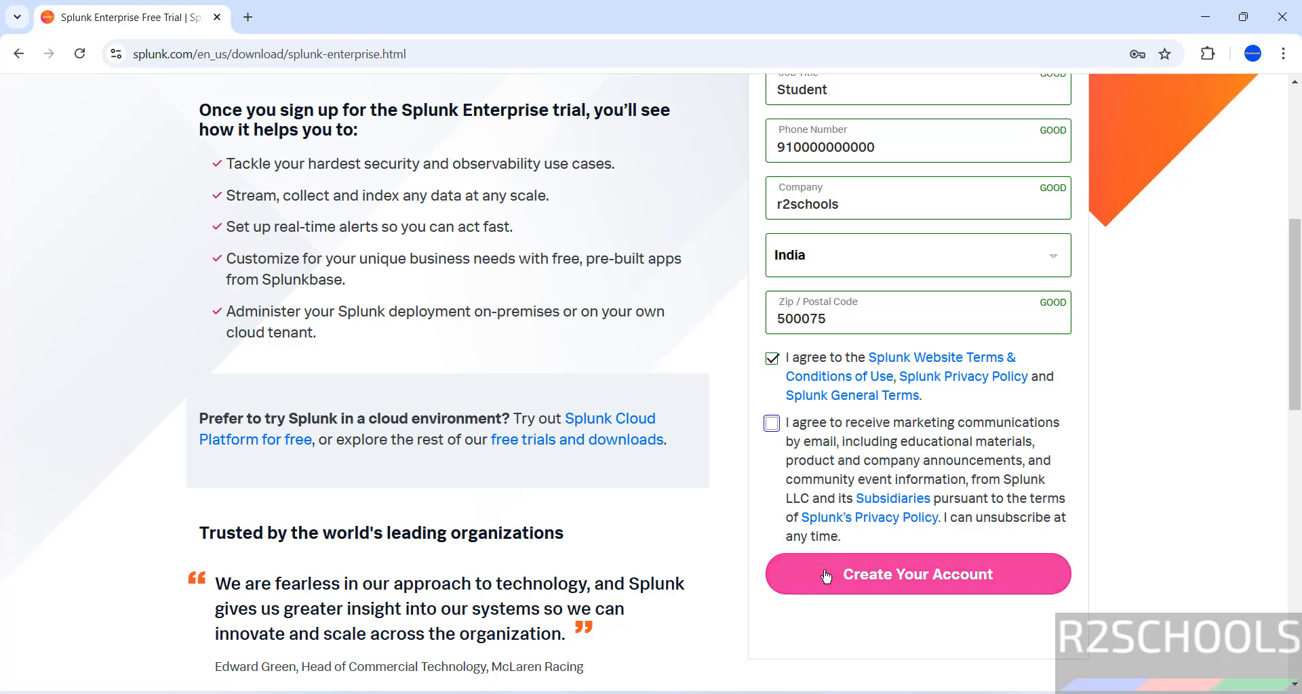
pyautogui.click(826, 576)
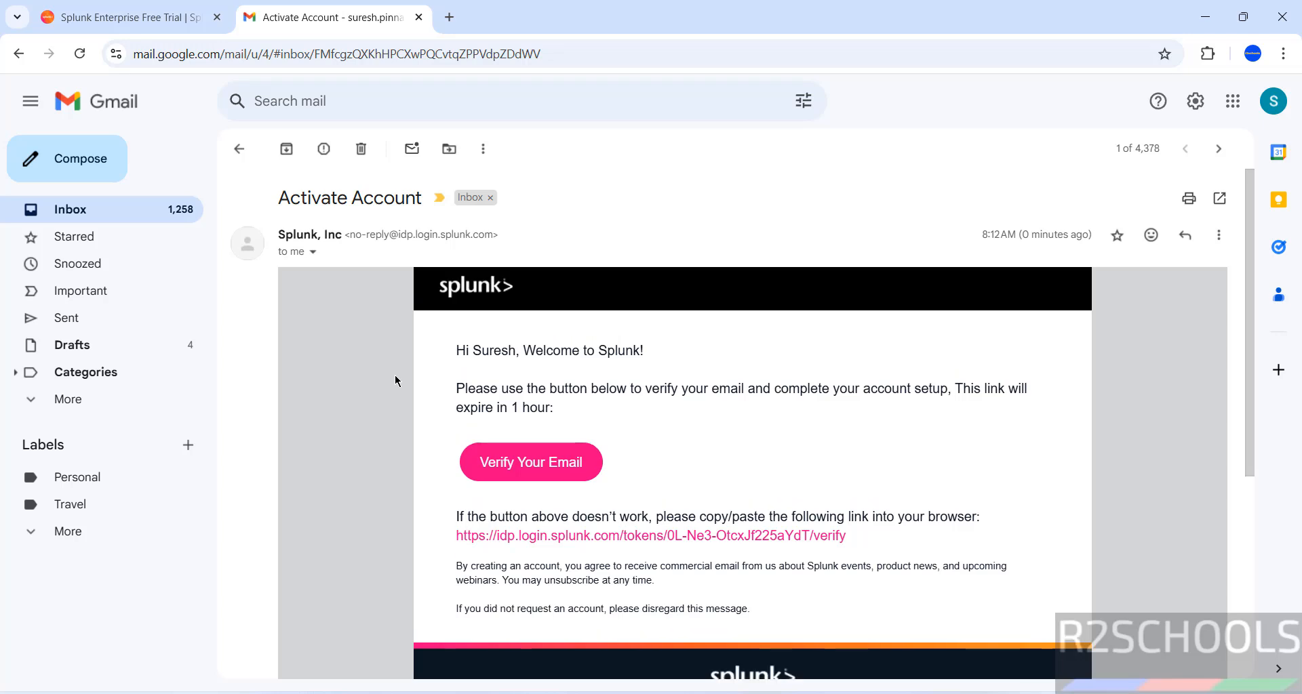
# Follow the Verify Your Email link in the Splunk Activate Account email.
pyautogui.scroll(-3, 383, 410)
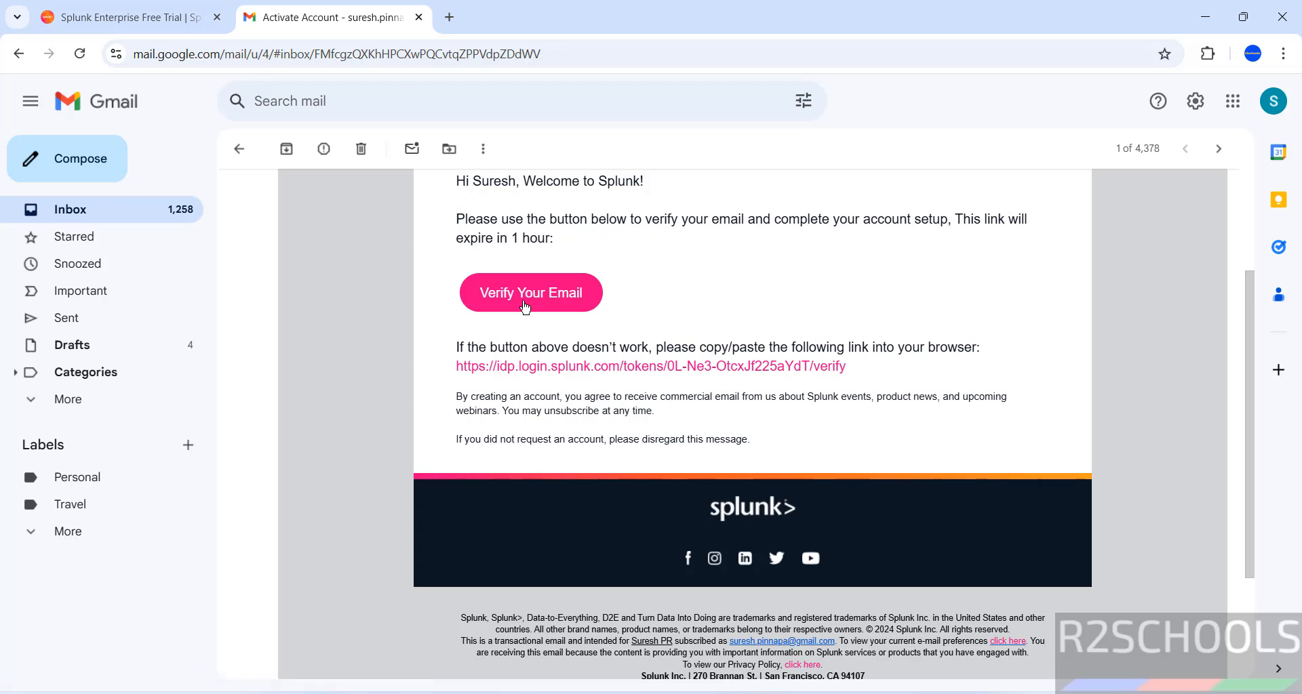
pyautogui.click(548, 305)
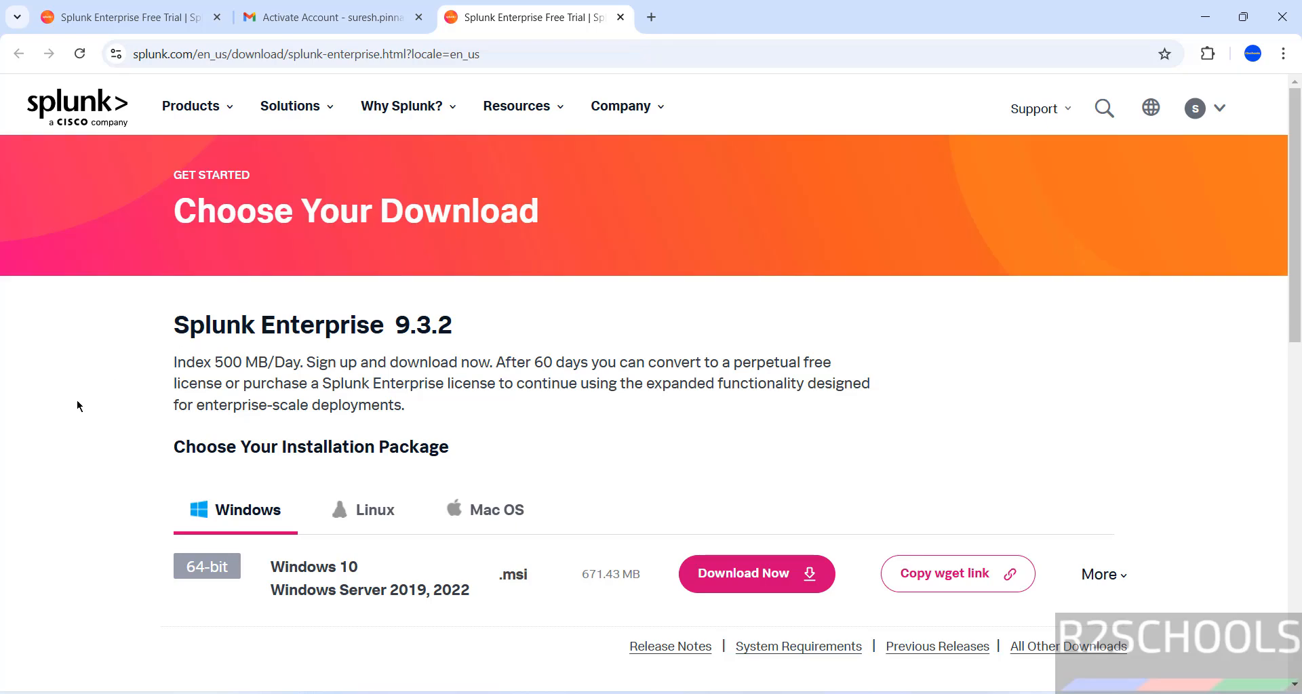
# Compare the Linux and Mac OS packages, then return to the Windows 9.3.2 package.
pyautogui.scroll(-3, 91, 415)
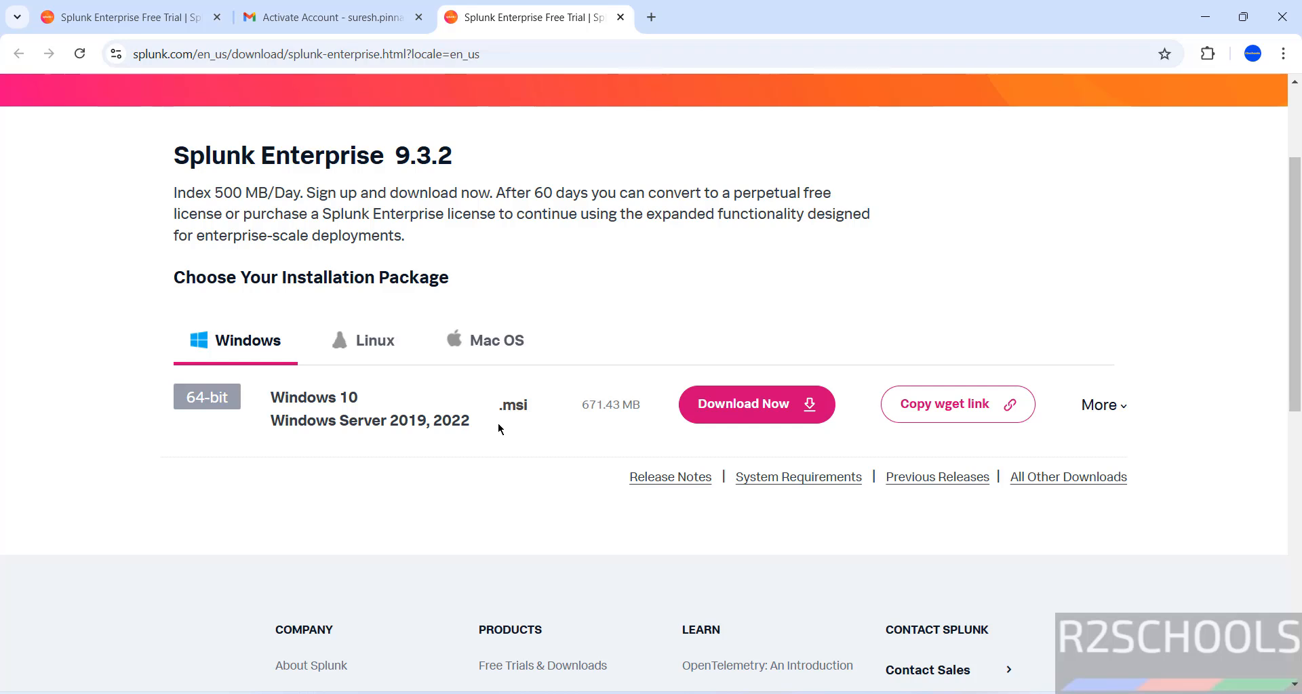
pyautogui.click(397, 347)
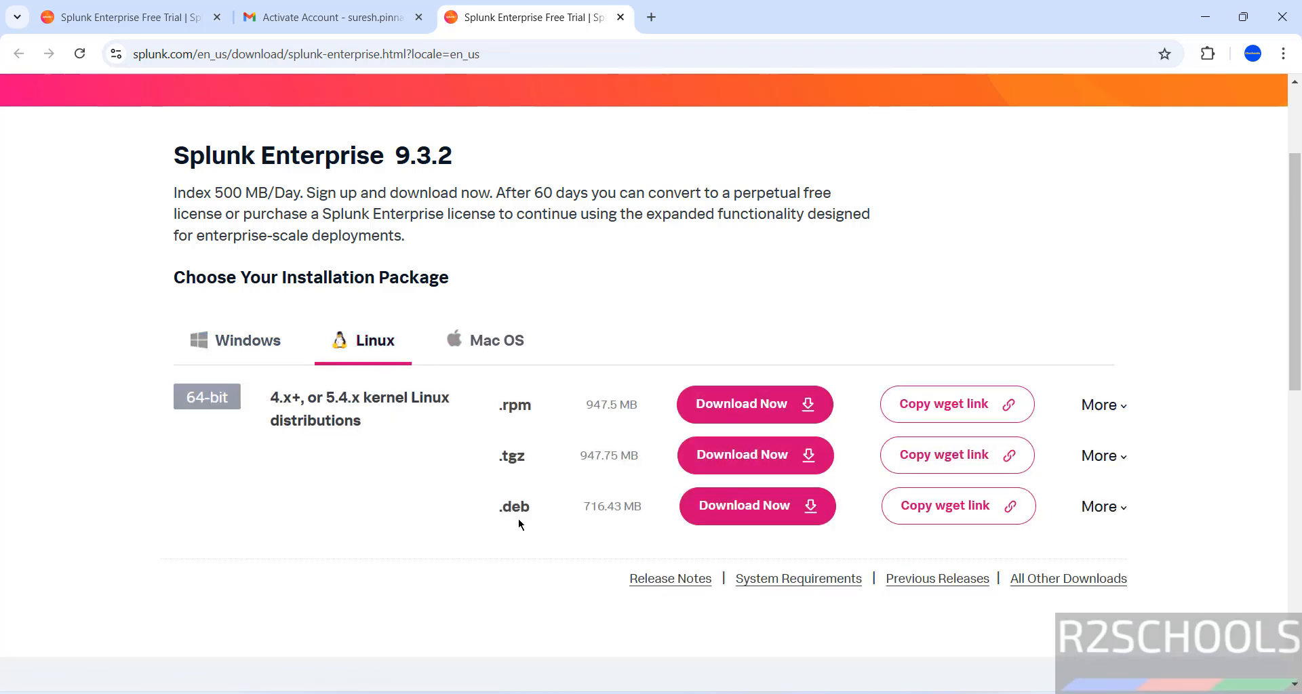
pyautogui.click(487, 332)
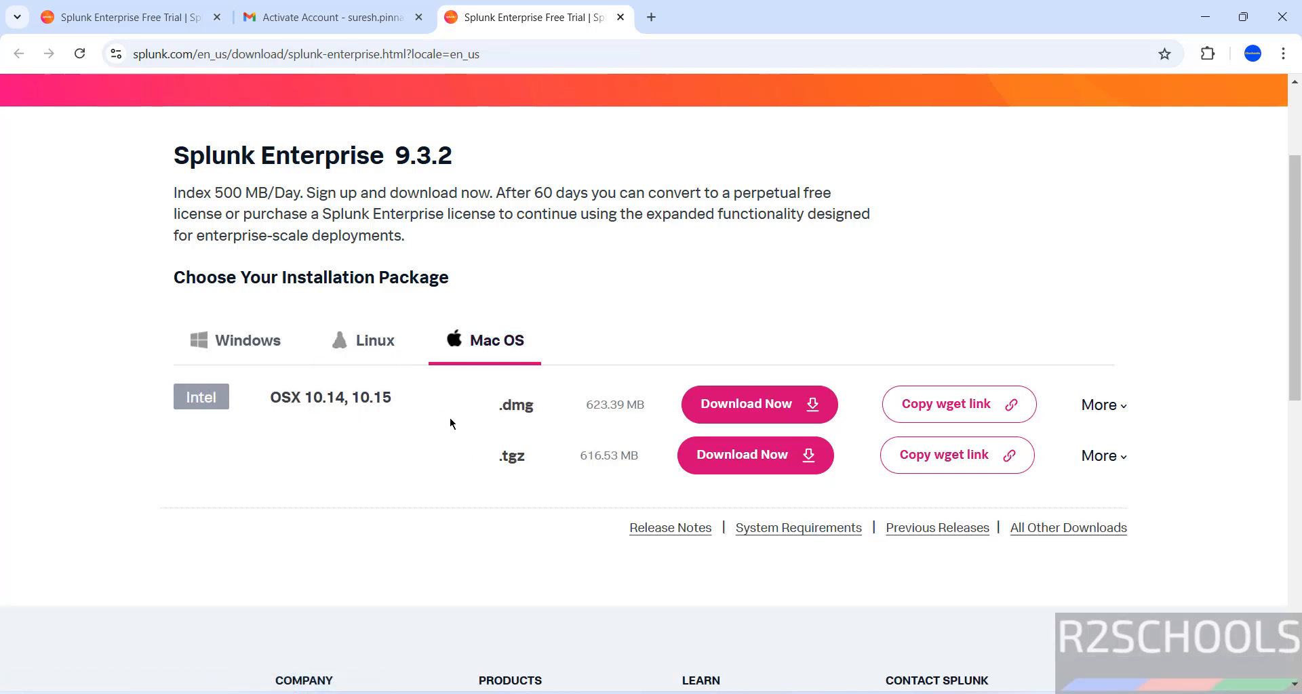
pyautogui.click(237, 341)
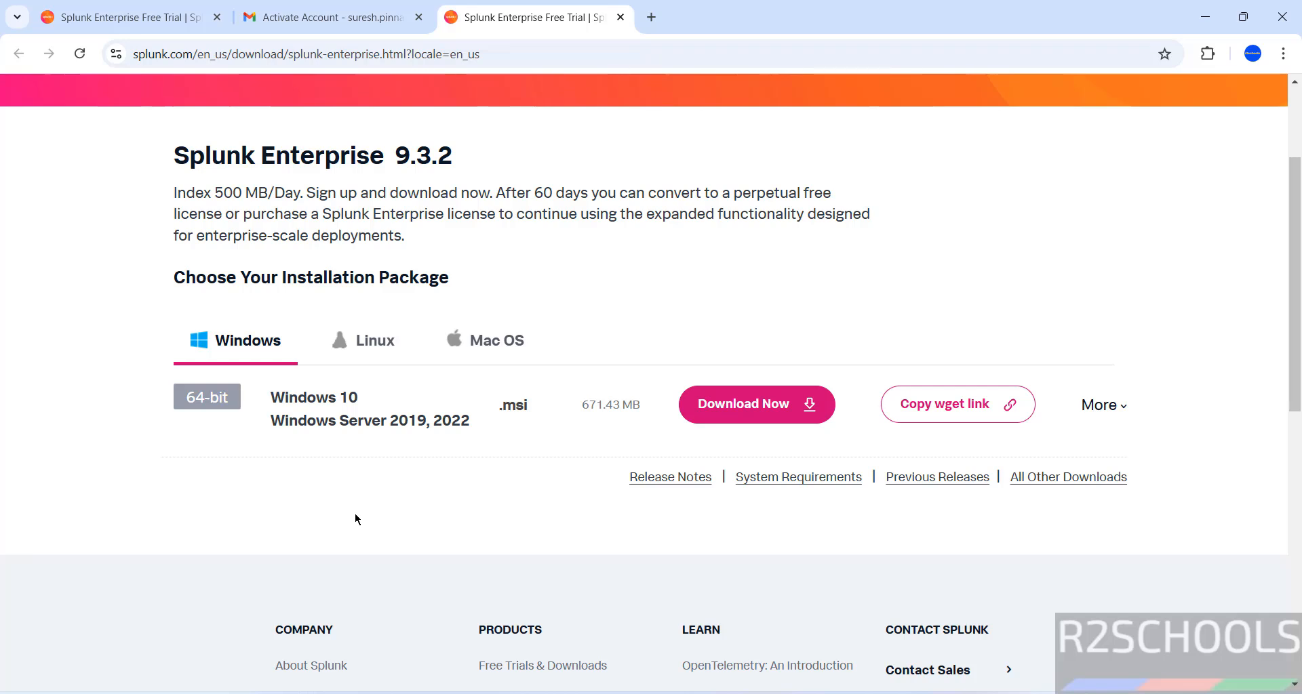
pyautogui.moveTo(390, 156); pyautogui.dragTo(474, 160)
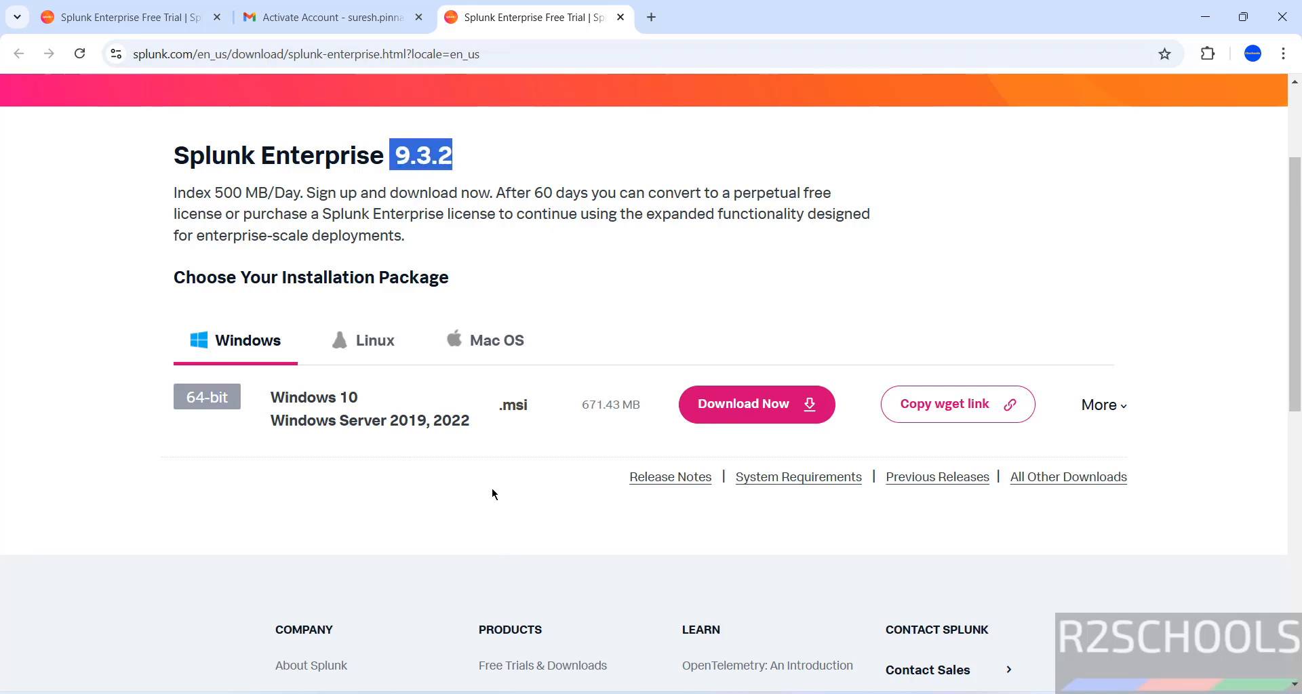
# Download the Windows .msi installer and check it in the download history, removing the EndeavourOS entry.
pyautogui.click(773, 410)
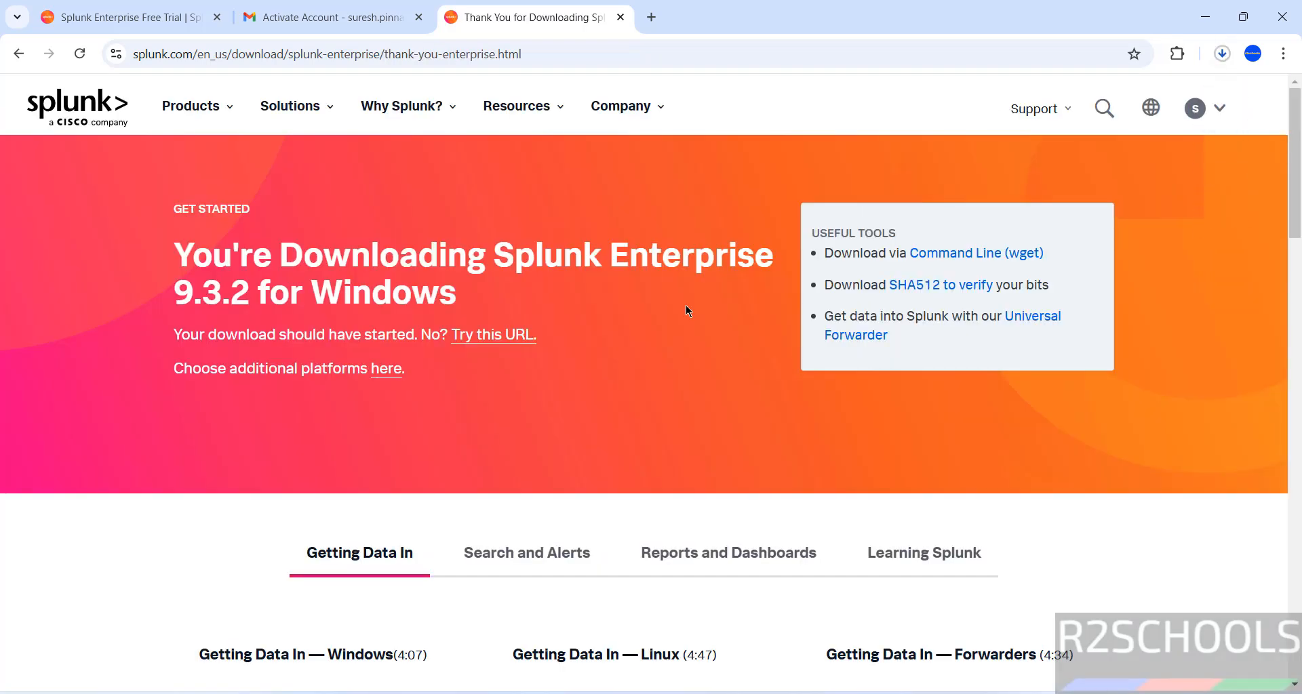
pyautogui.hotkey('ctrl', 'j')
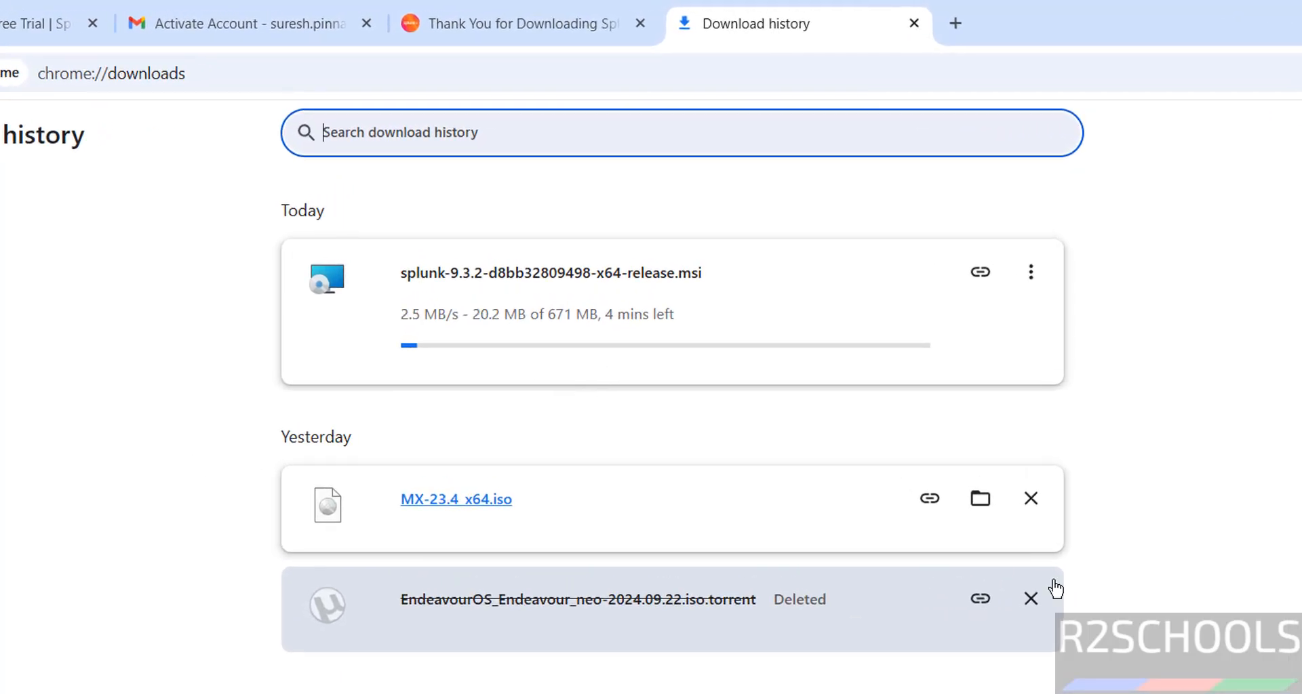
pyautogui.click(1032, 598)
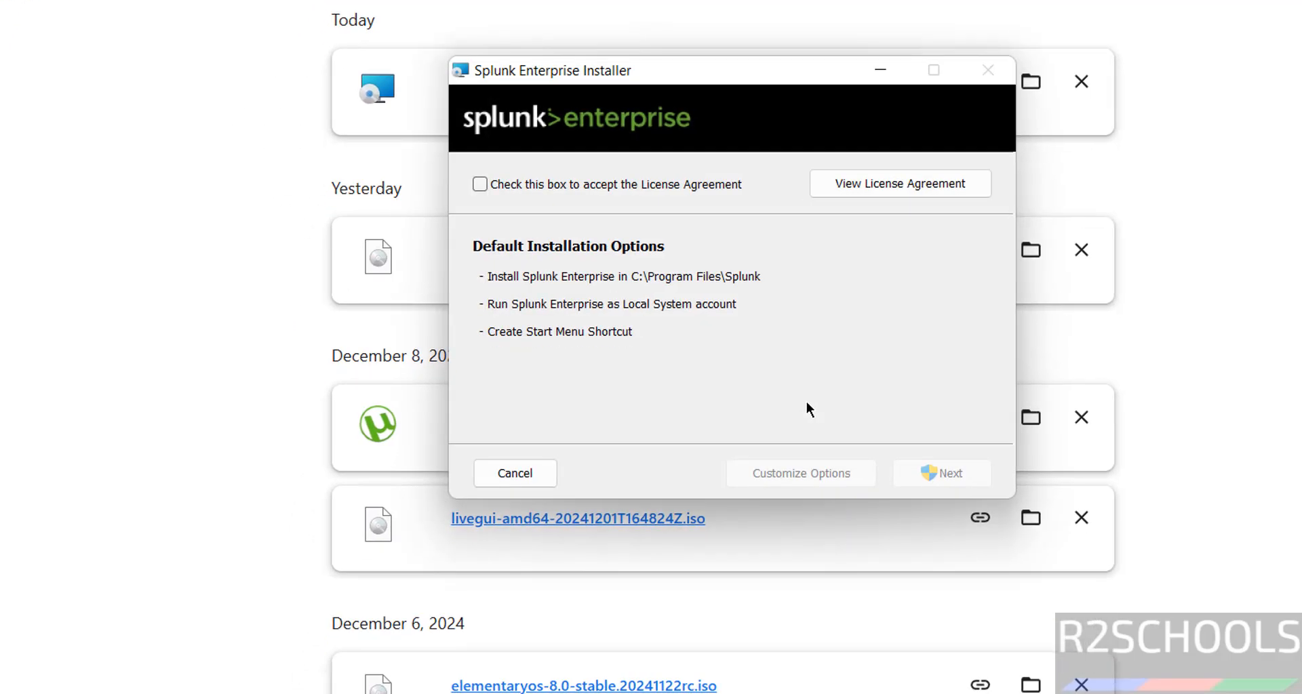
# Accept the license and customize the install: default C:\Program Files\Splunk\ folder, running as Local System.
pyautogui.click(518, 186)
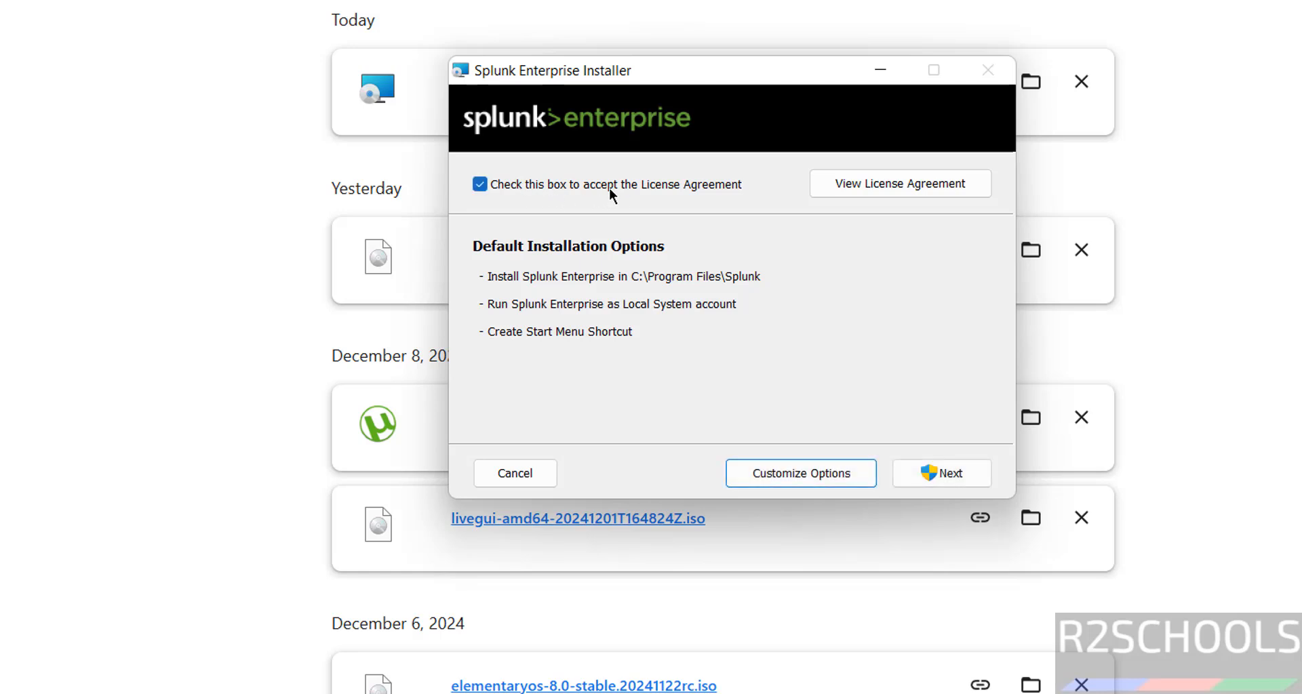
pyautogui.click(930, 473)
pyautogui.click(836, 473)
pyautogui.click(796, 474)
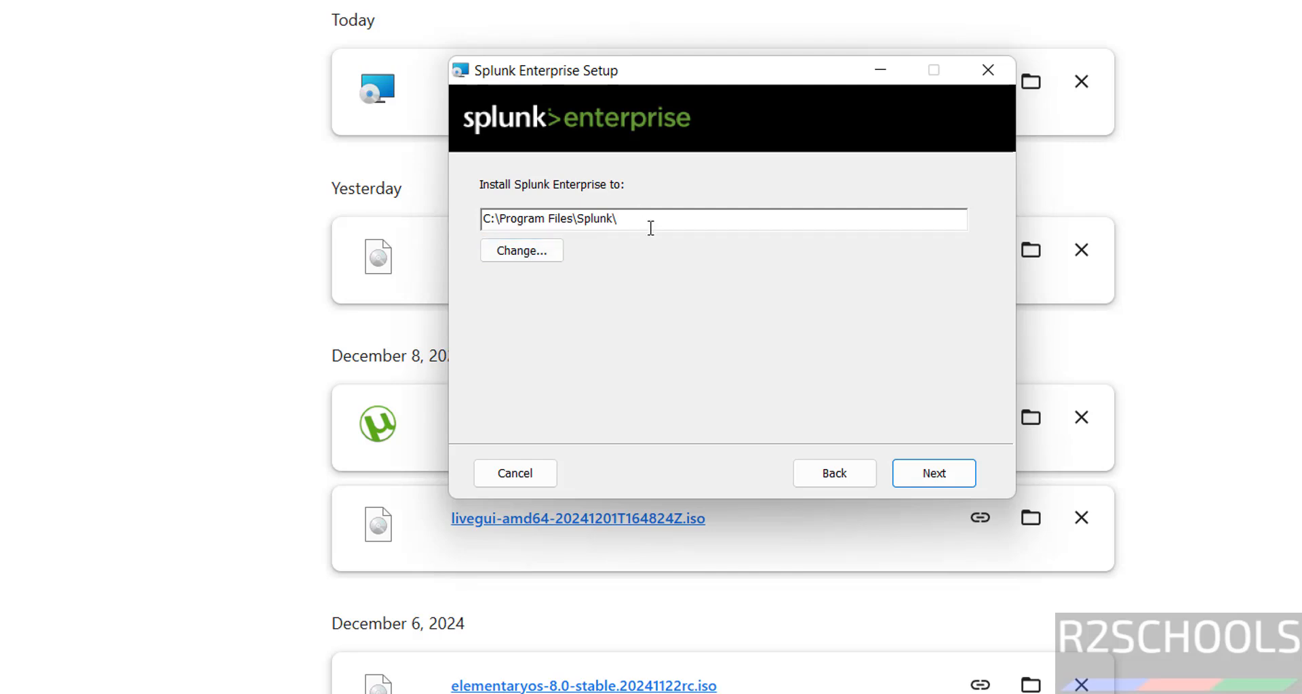
pyautogui.click(547, 250)
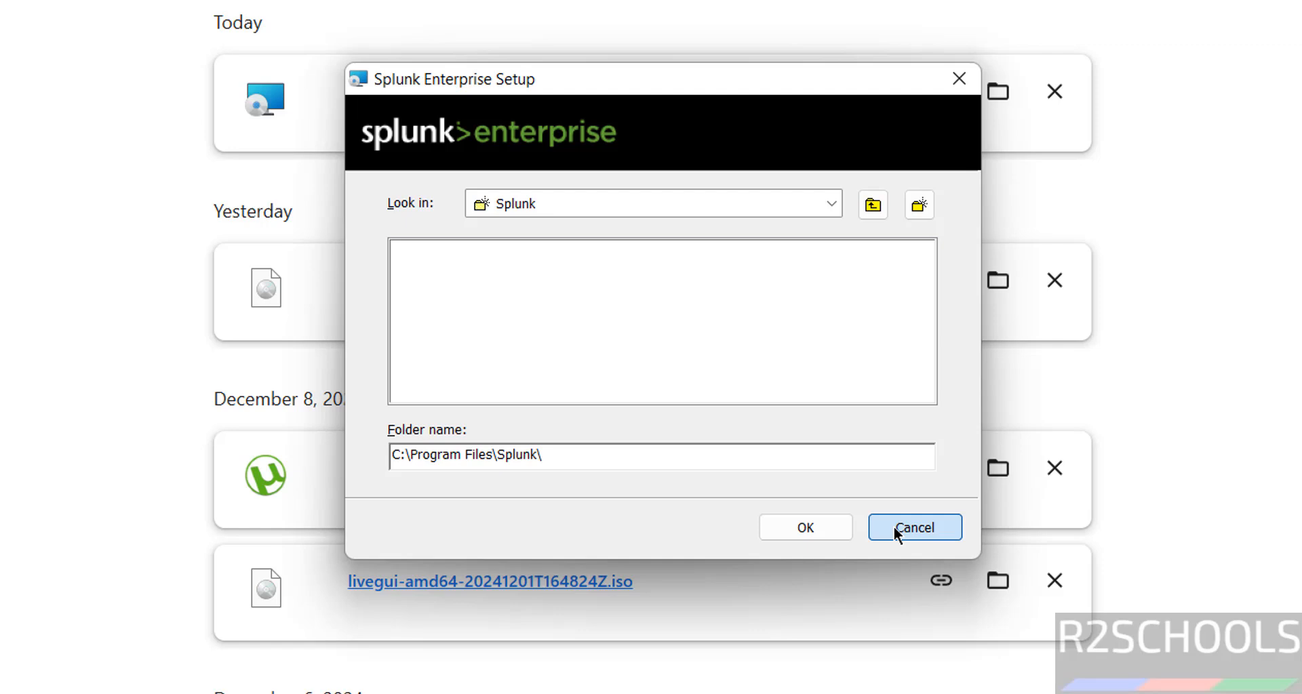
pyautogui.click(894, 527)
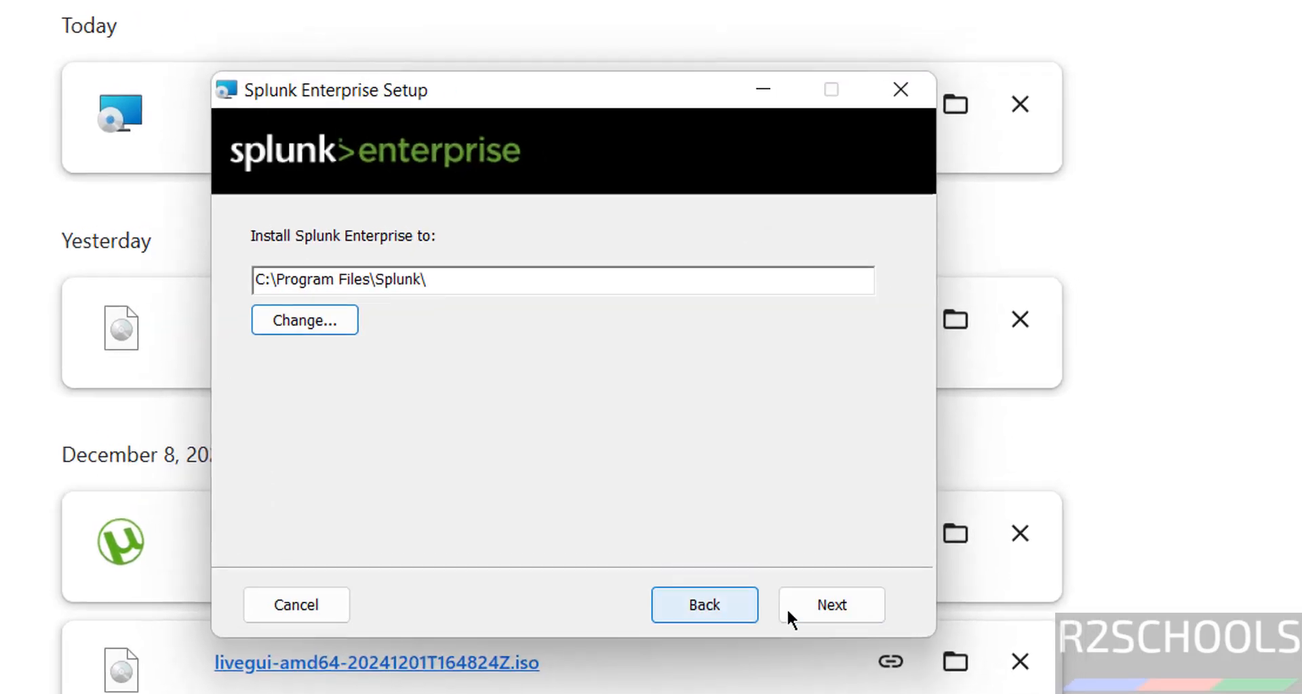
pyautogui.click(814, 609)
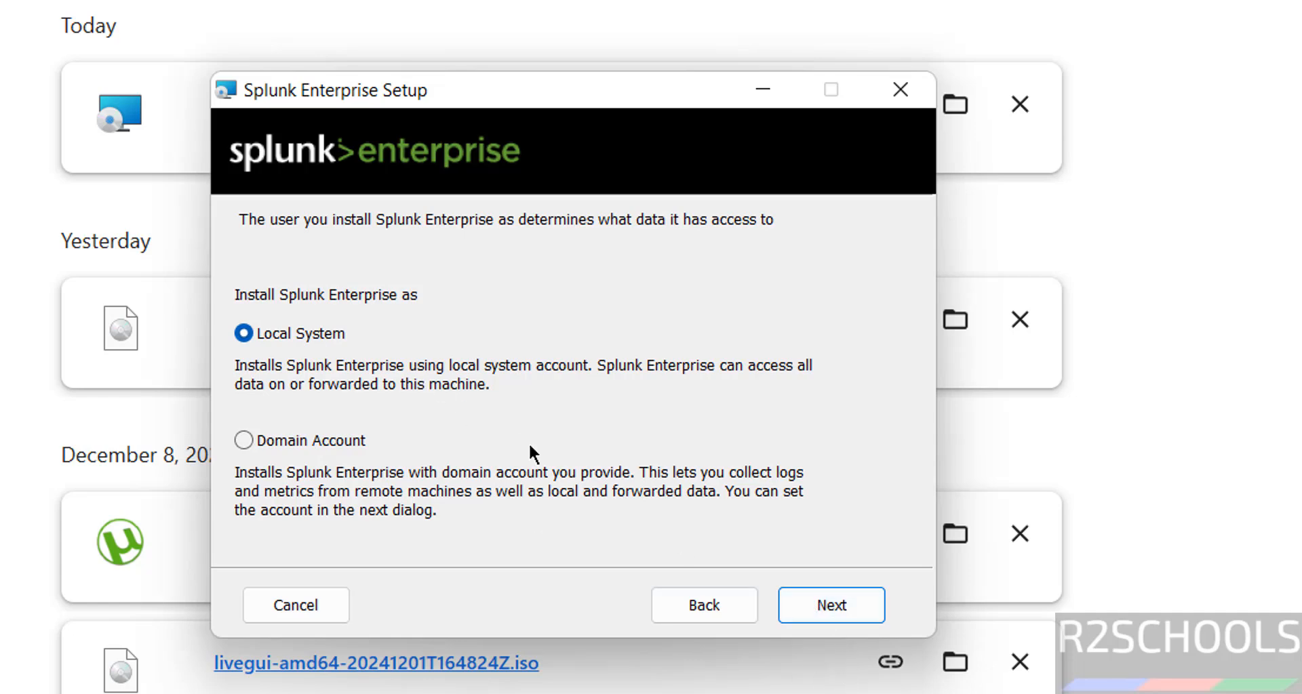
pyautogui.click(855, 608)
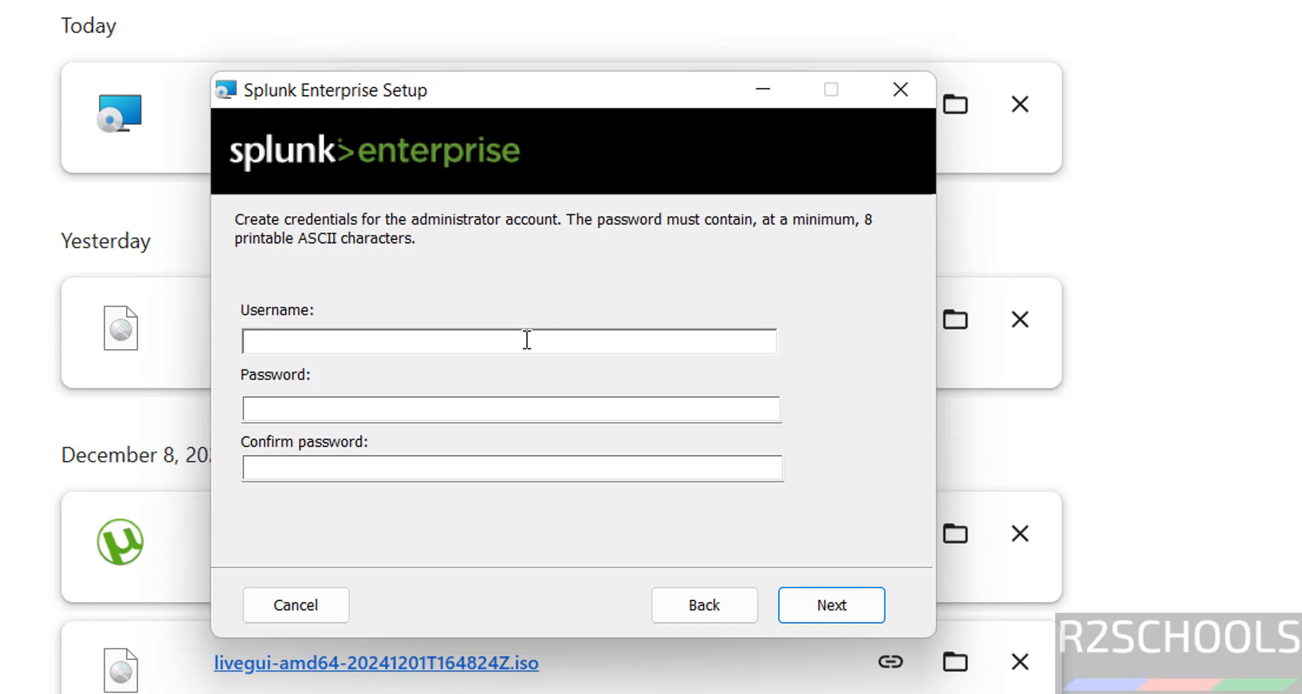
# Enter the administrator username and password, then disable the Start Menu shortcut.
pyautogui.write('r2schools')
pyautogui.press('Tab')
pyautogui.write('r2schools')
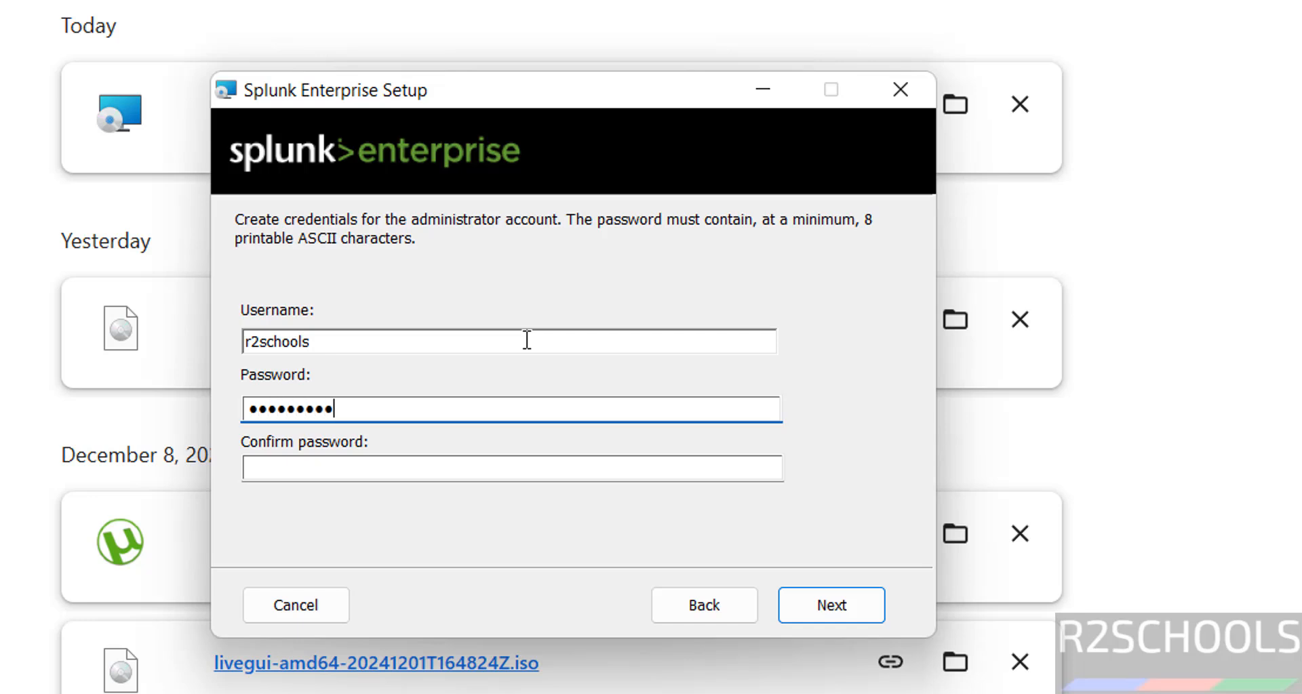
pyautogui.press('Tab')
pyautogui.write('r2schools')
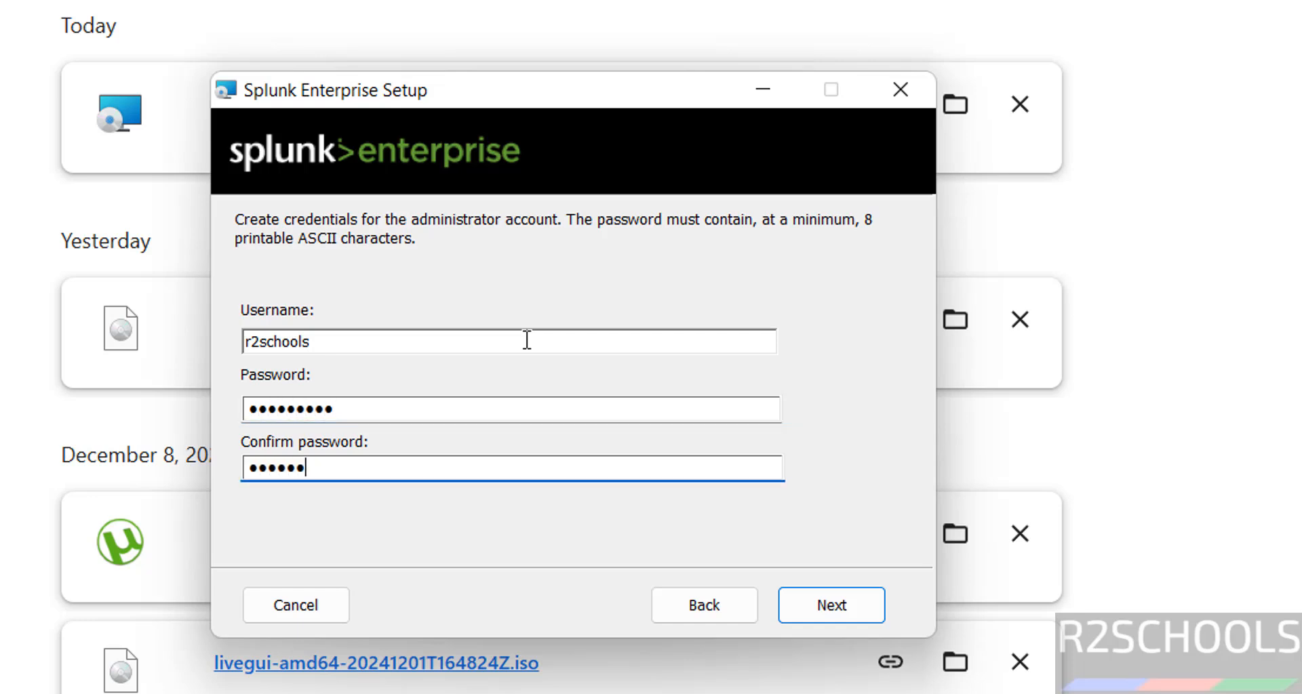
pyautogui.click(861, 604)
pyautogui.click(371, 343)
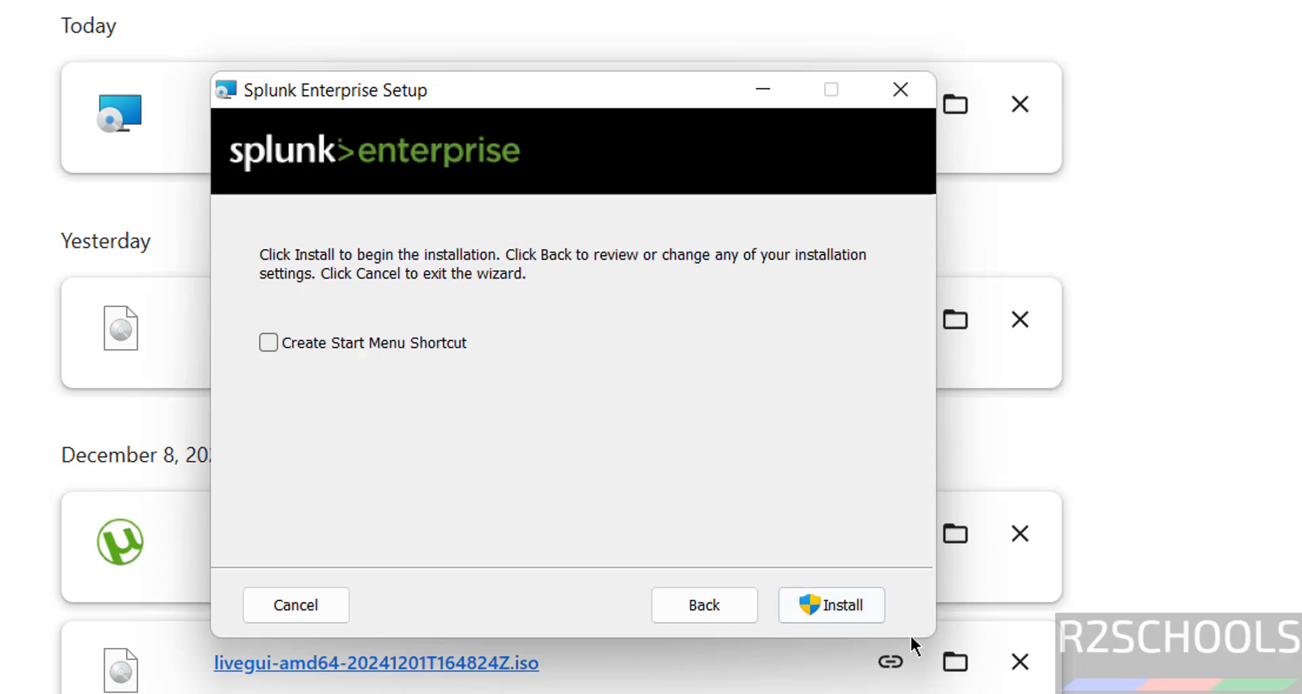
# Run the installation until Splunk Enterprise reports it was successfully installed.
pyautogui.click(843, 605)
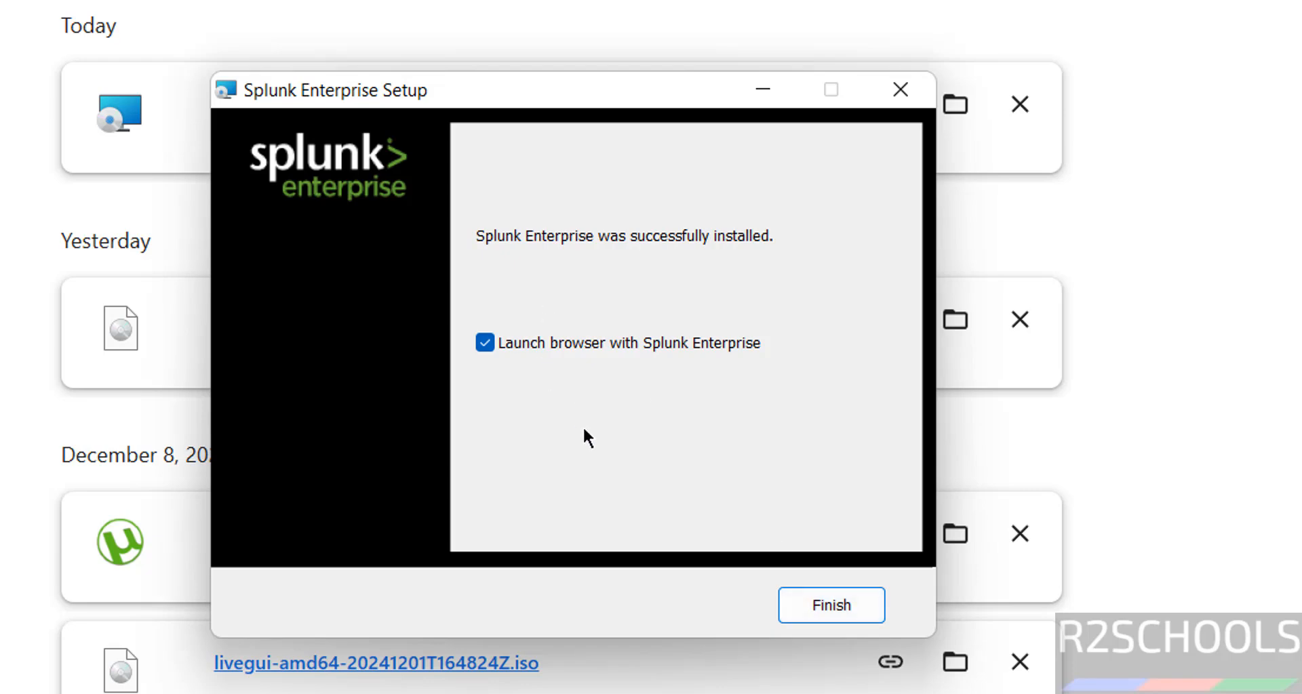
# Finish the installer and load localhost:8000 in a new browser tab.
pyautogui.click(821, 603)
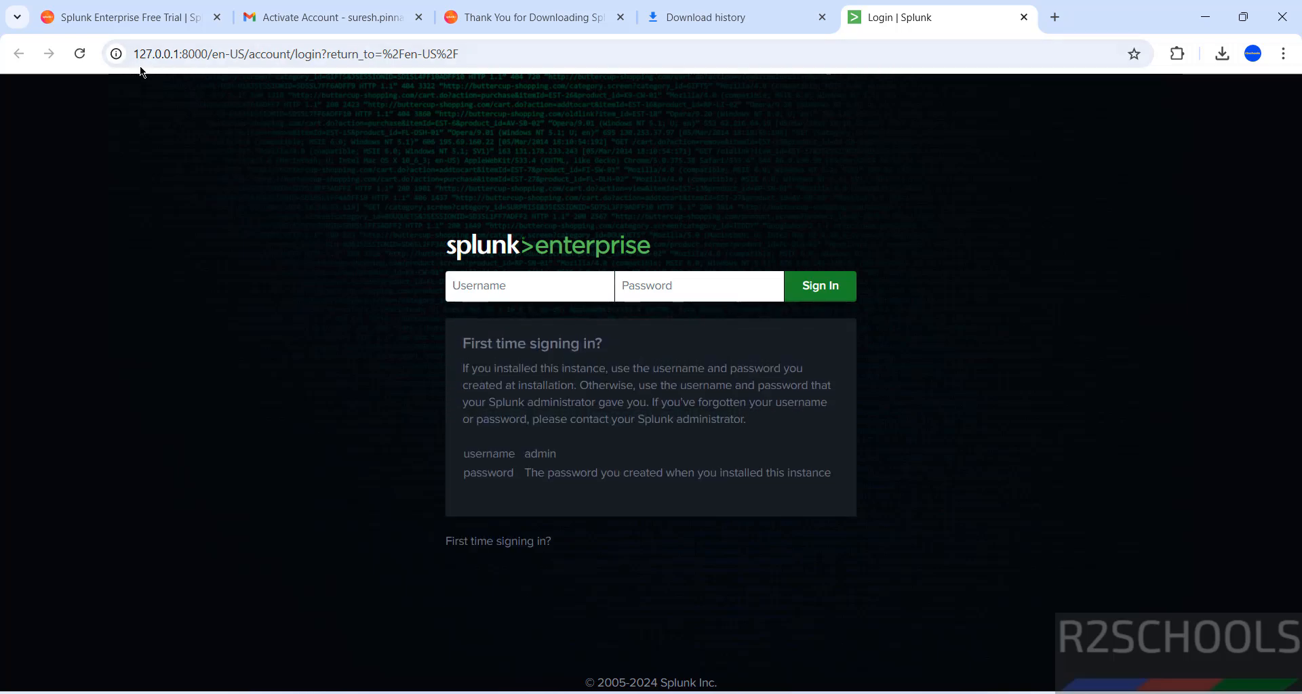
pyautogui.click(203, 50)
pyautogui.doubleClick(195, 53)
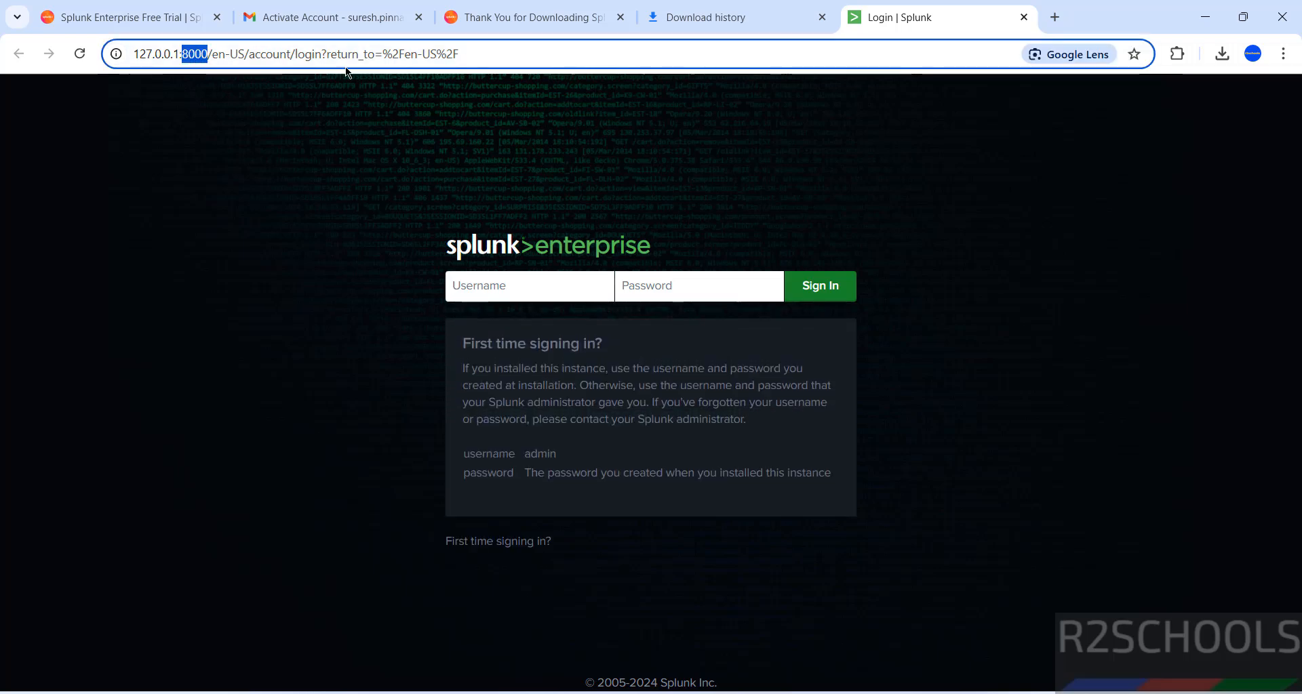
pyautogui.moveTo(467, 58); pyautogui.dragTo(42, 57)
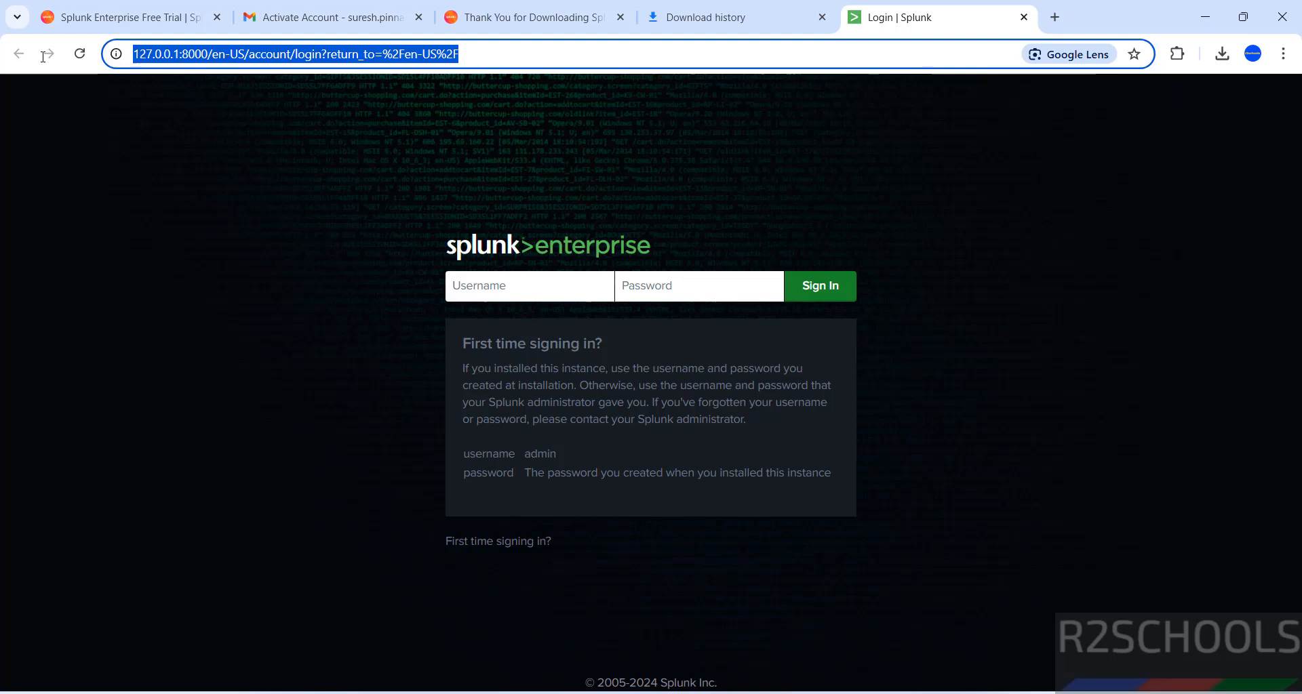
pyautogui.hotkey('ctrl', 't')
pyautogui.write('local')
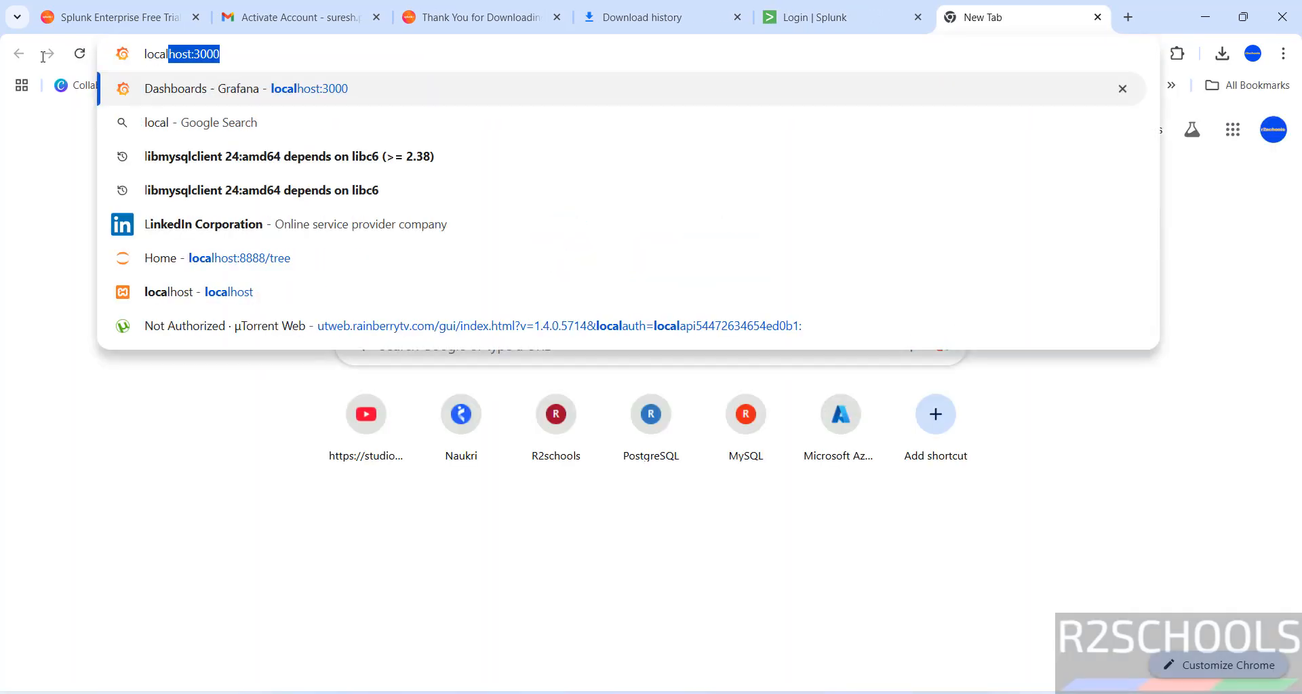
pyautogui.write('host')
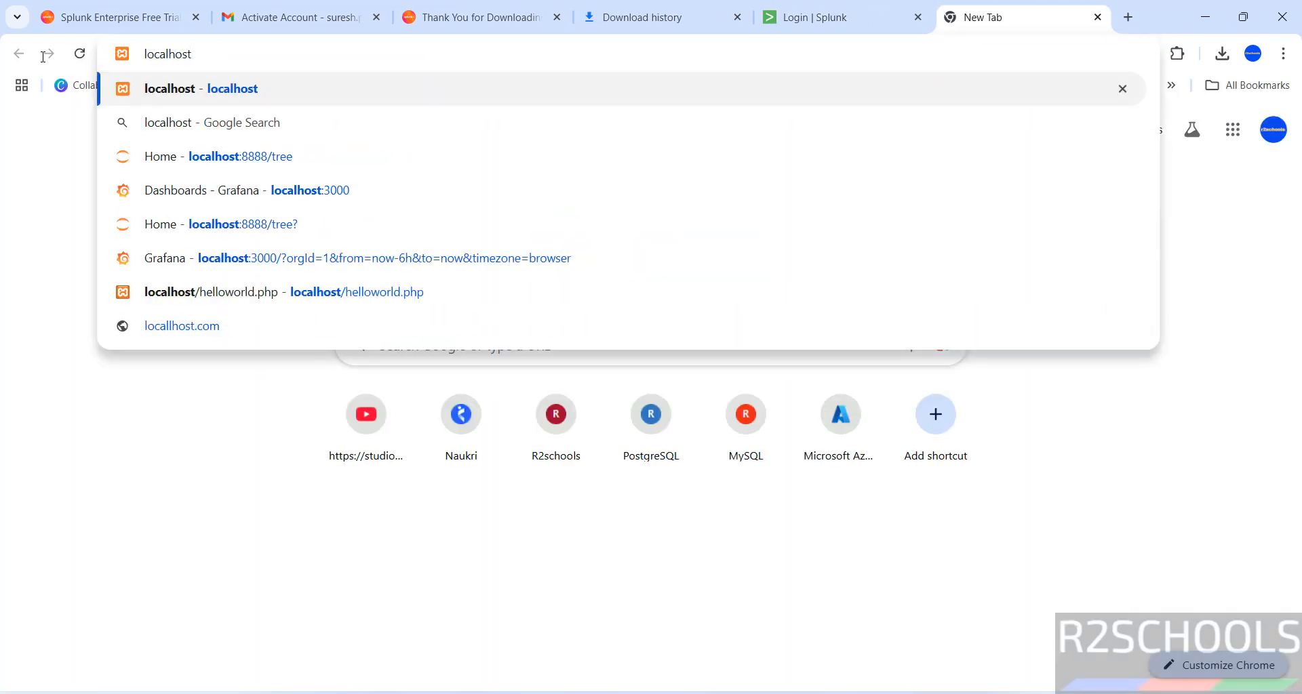
pyautogui.write(':8000')
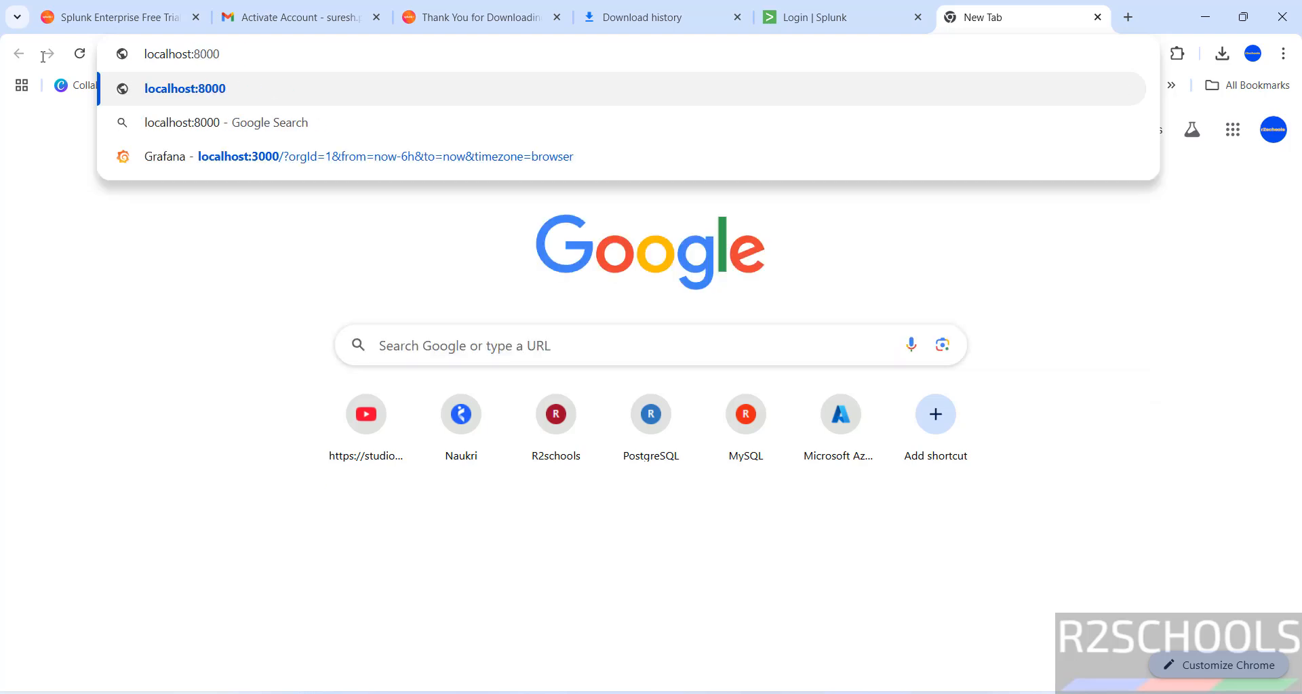
pyautogui.press('Return')
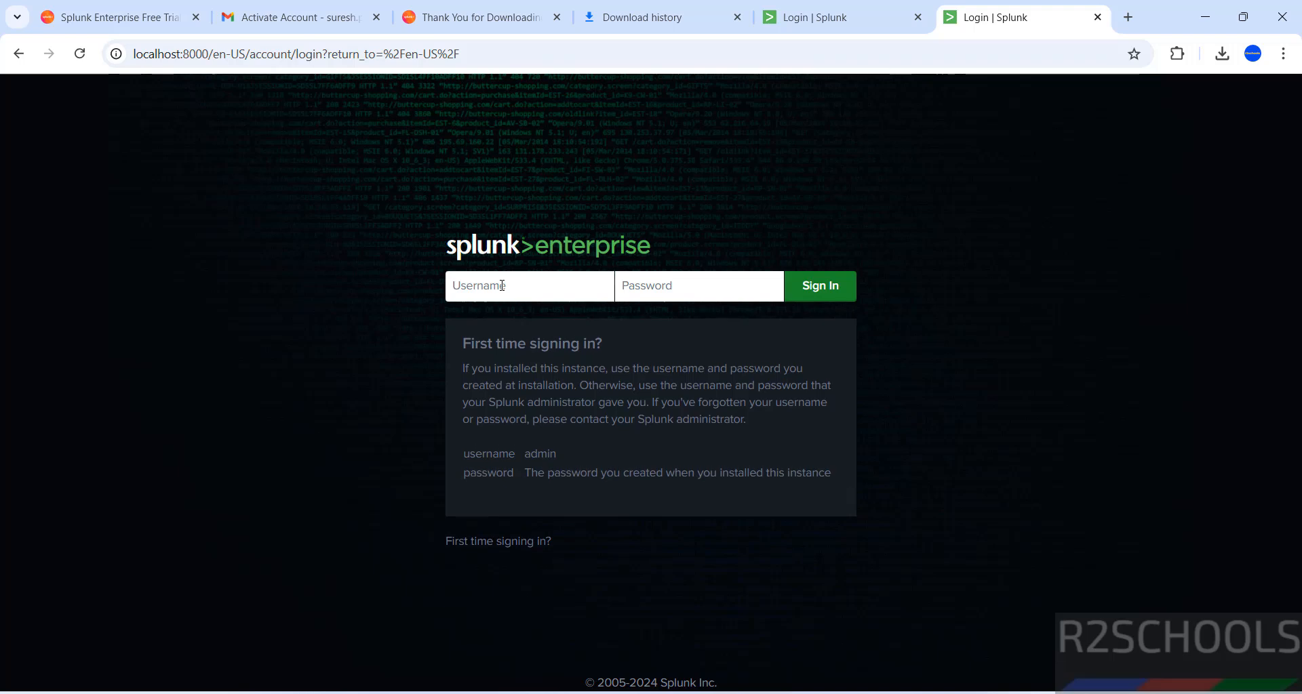
# Sign in with the administrator credentials and close the extra Splunk login tab.
pyautogui.write('r2schools')
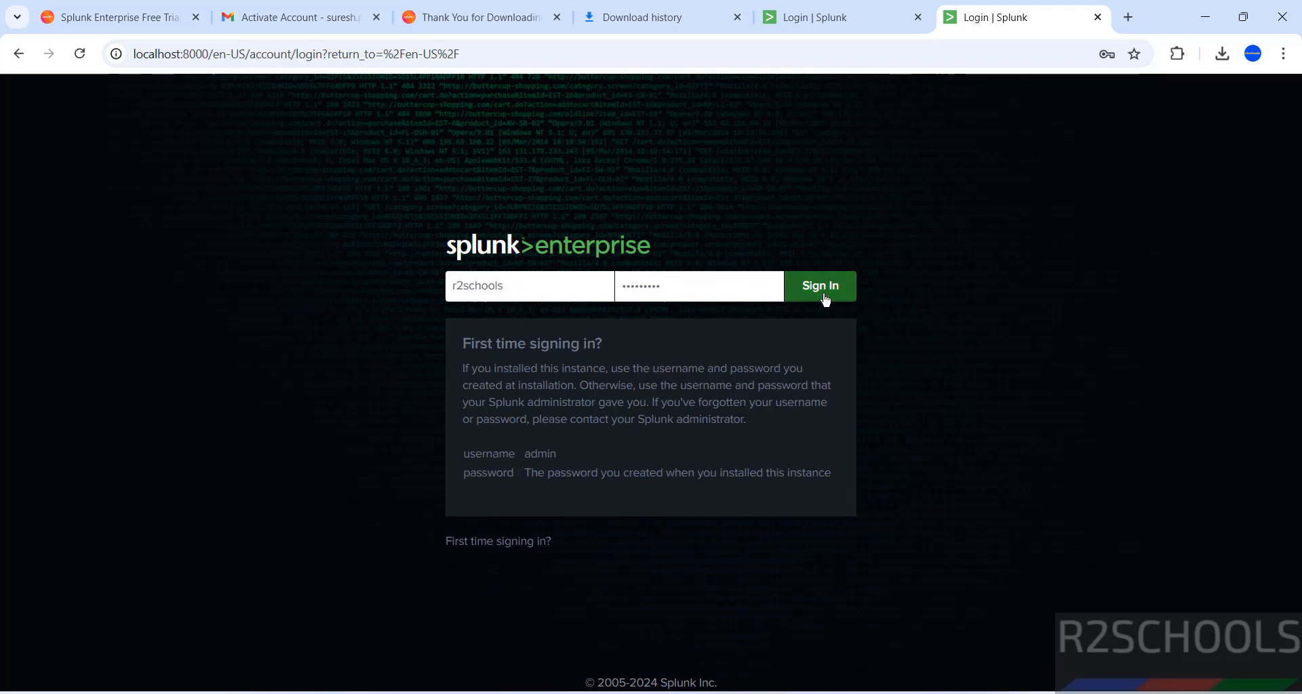
pyautogui.click(825, 299)
pyautogui.click(835, 25)
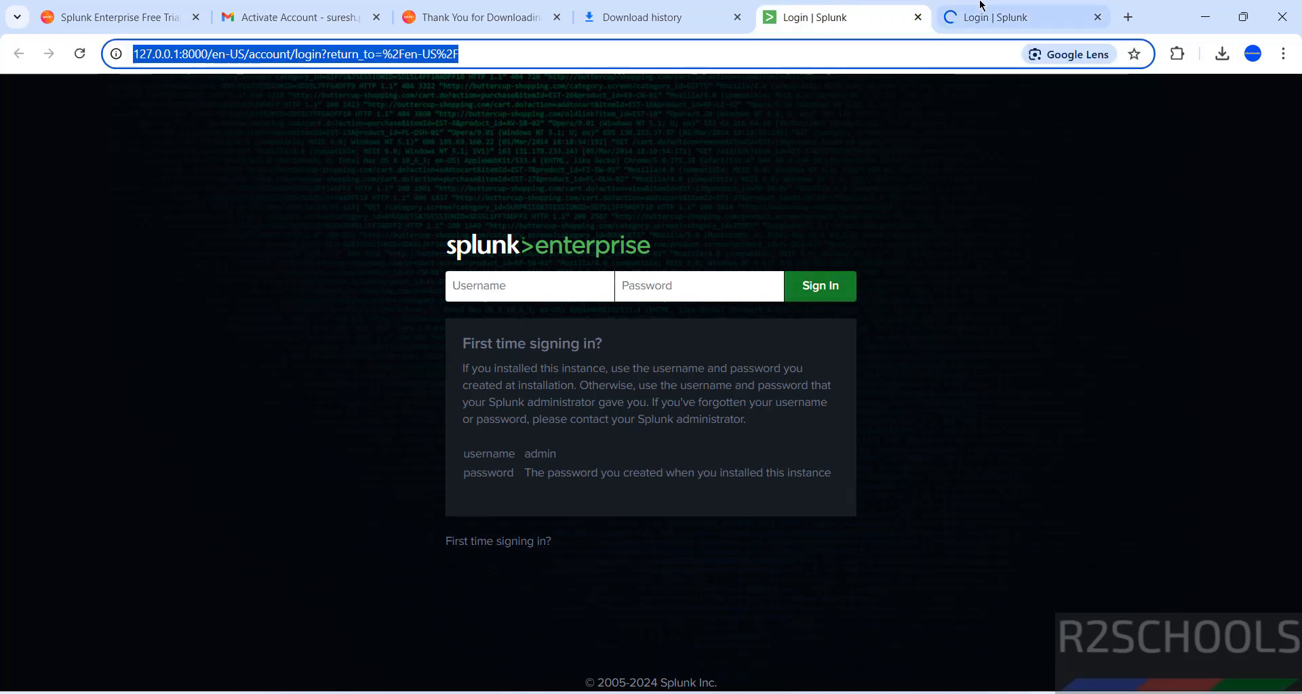
pyautogui.click(916, 18)
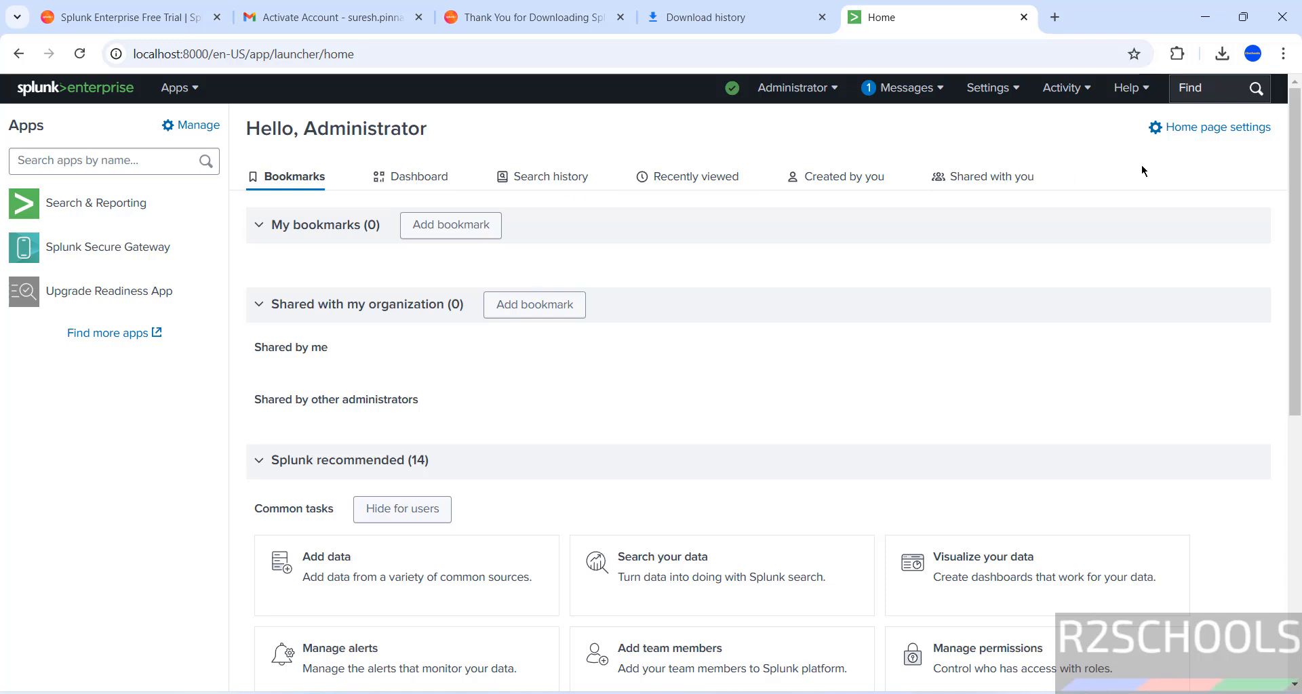
pyautogui.click(798, 88)
pyautogui.click(936, 341)
pyautogui.click(833, 90)
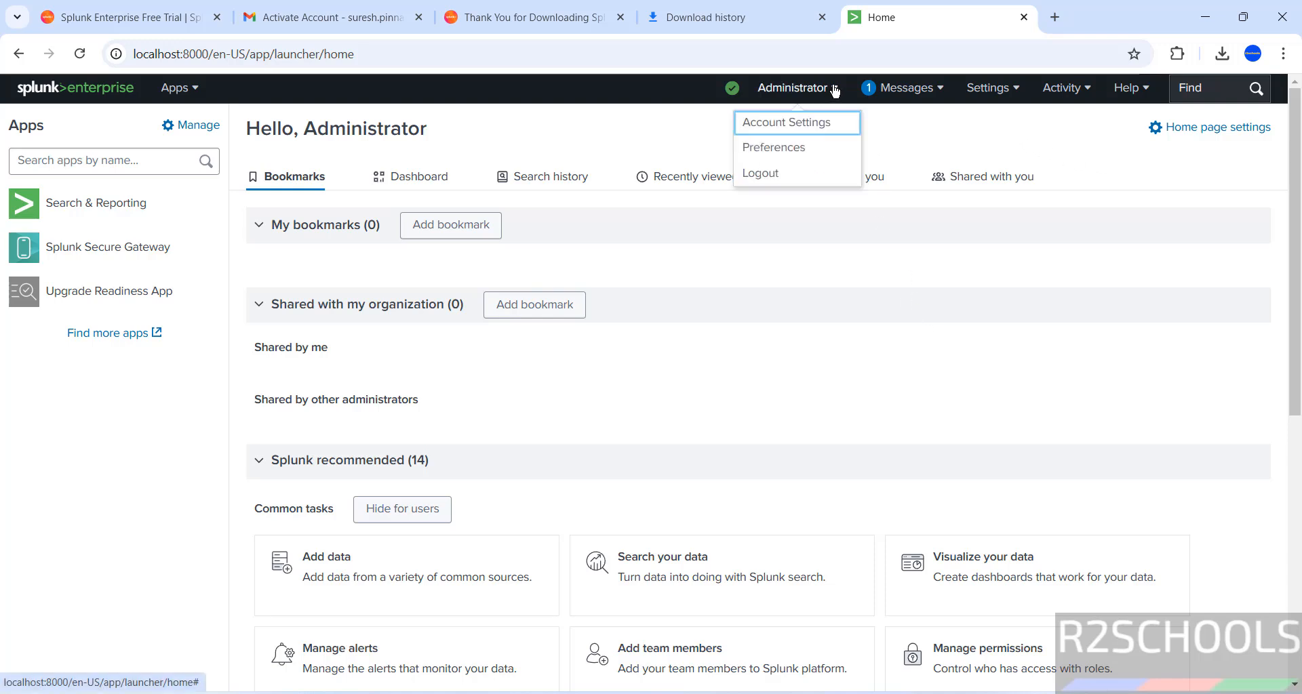
pyautogui.click(801, 126)
pyautogui.moveTo(588, 244); pyautogui.dragTo(516, 243)
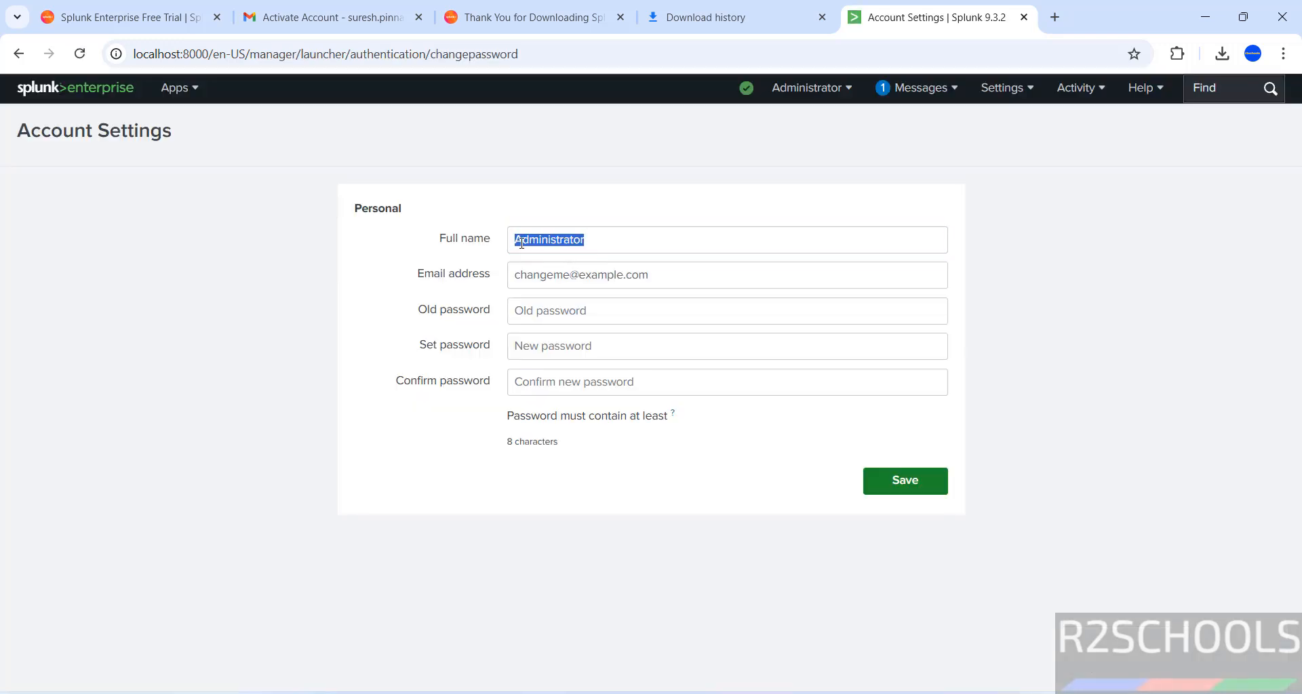
pyautogui.click(572, 222)
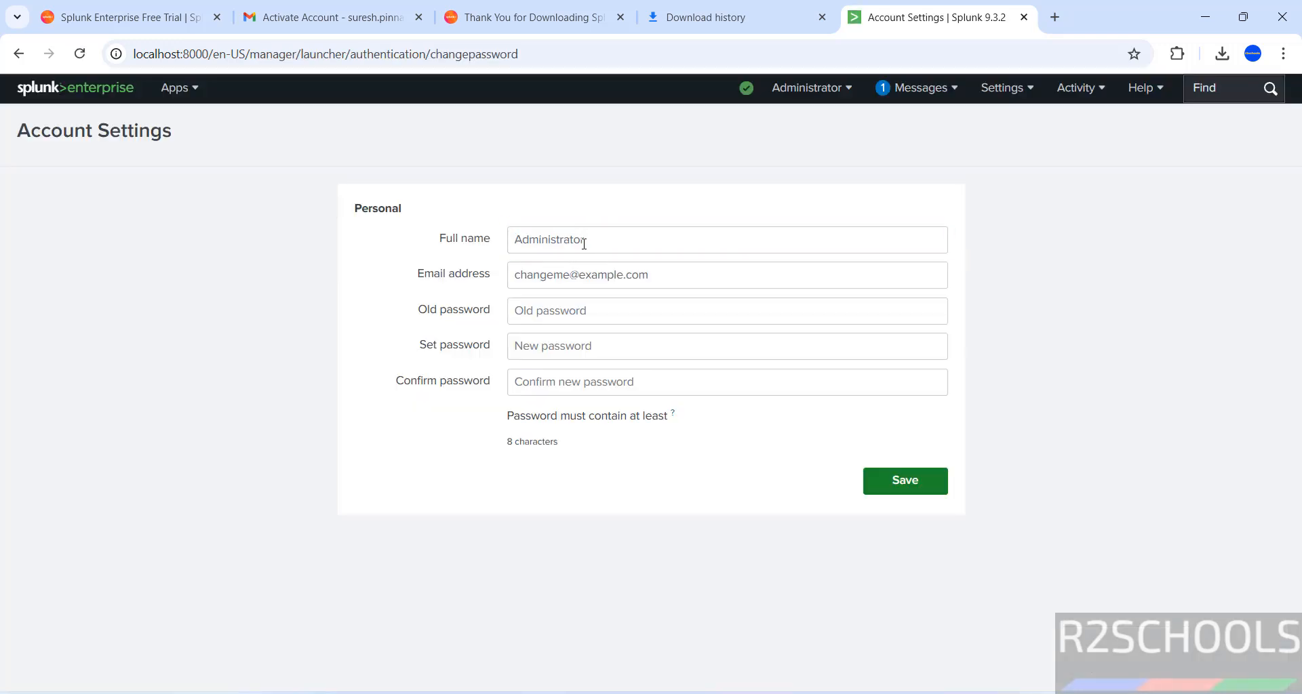
pyautogui.click(563, 279)
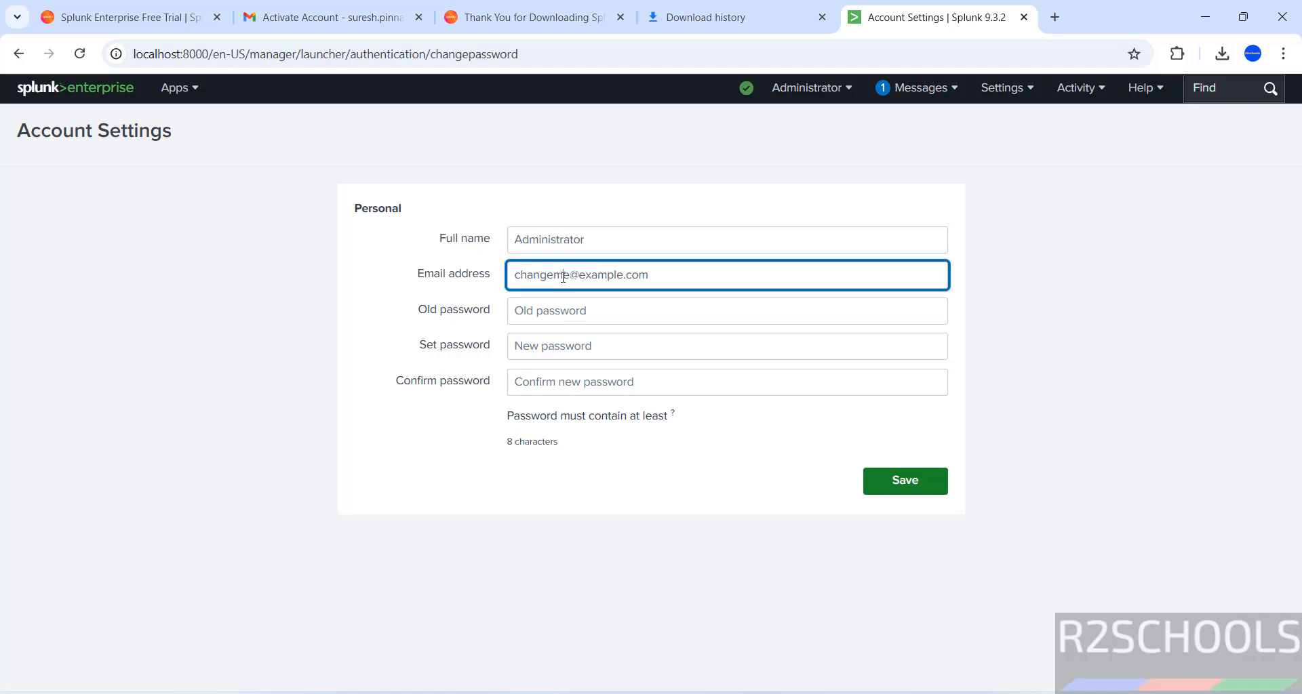
pyautogui.click(555, 313)
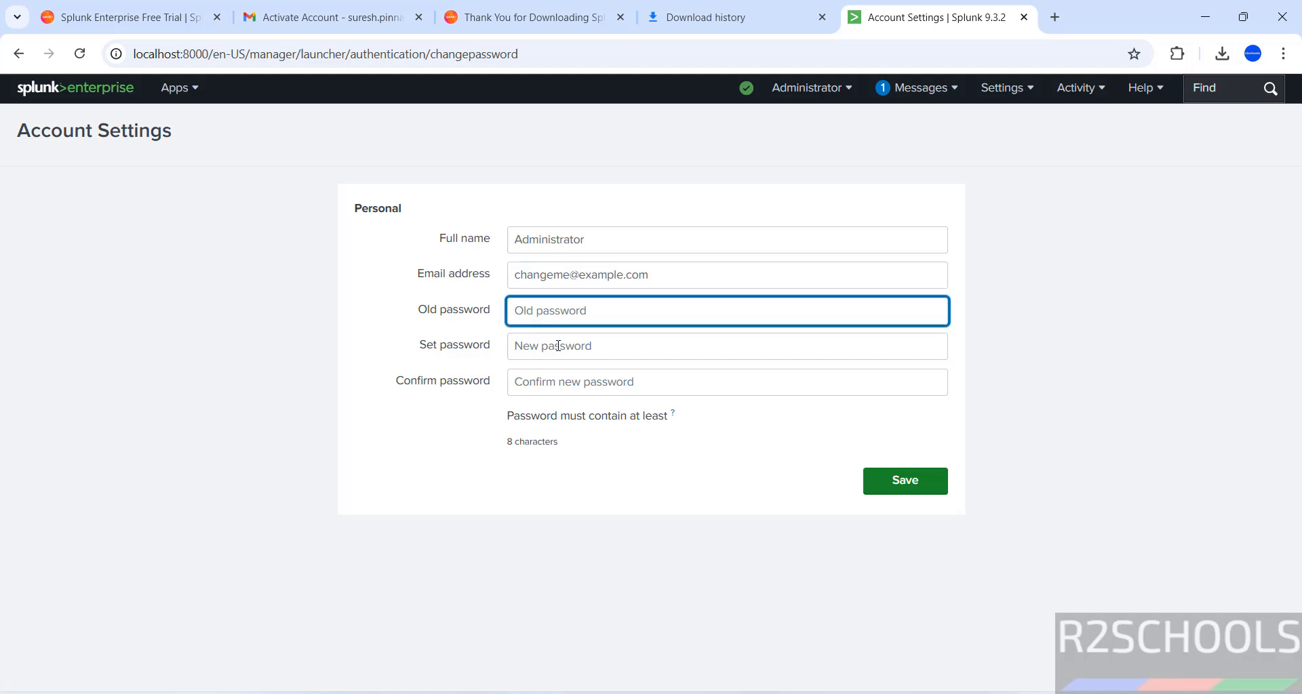
pyautogui.click(557, 347)
pyautogui.click(522, 381)
pyautogui.click(612, 241)
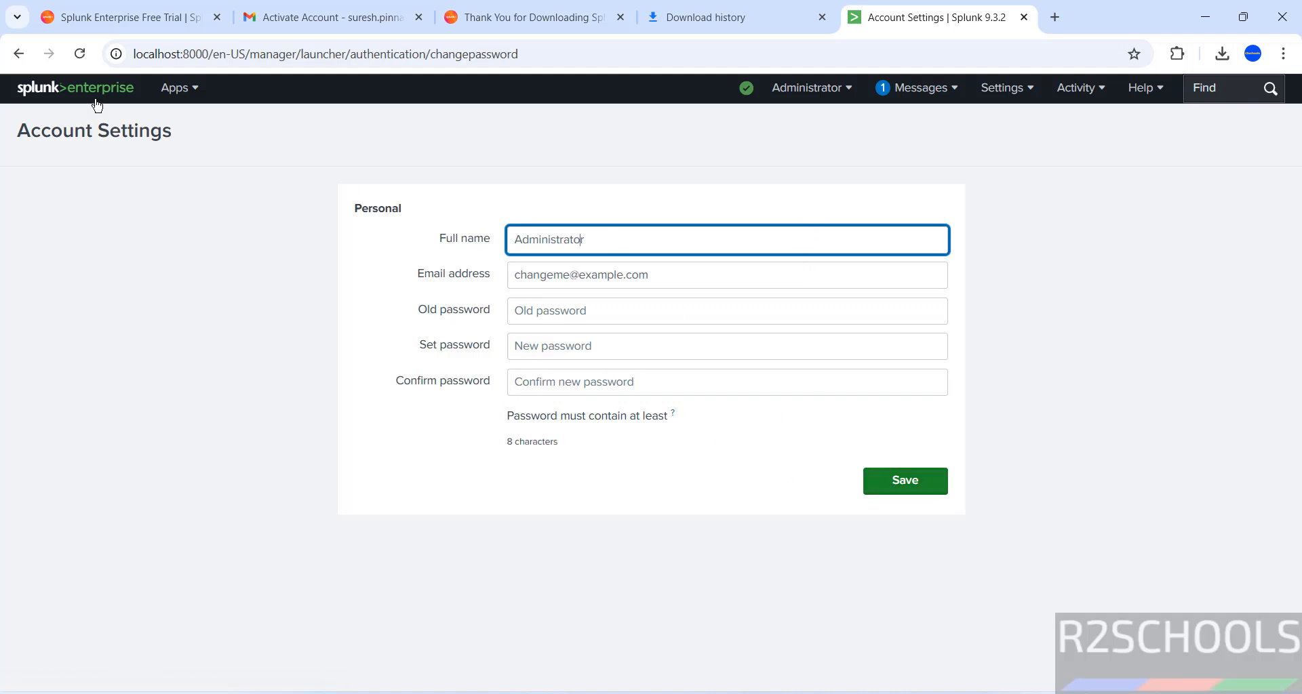
pyautogui.click(54, 92)
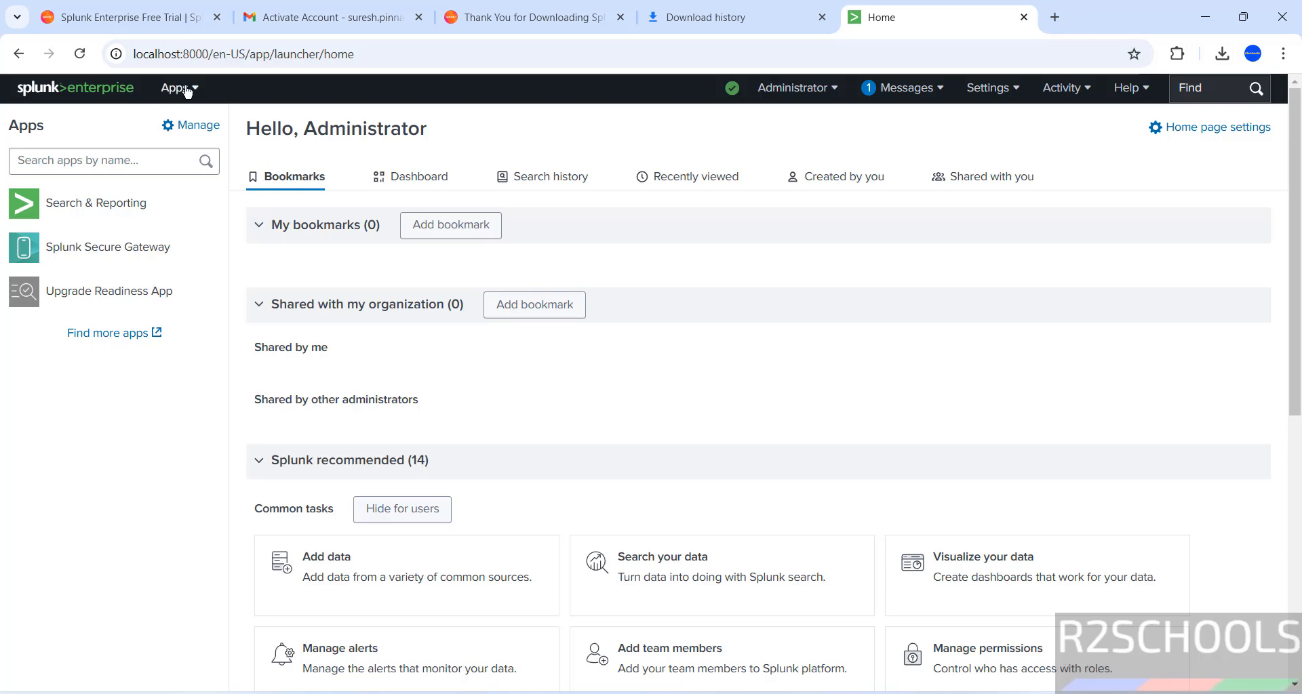
pyautogui.click(188, 92)
pyautogui.click(188, 92)
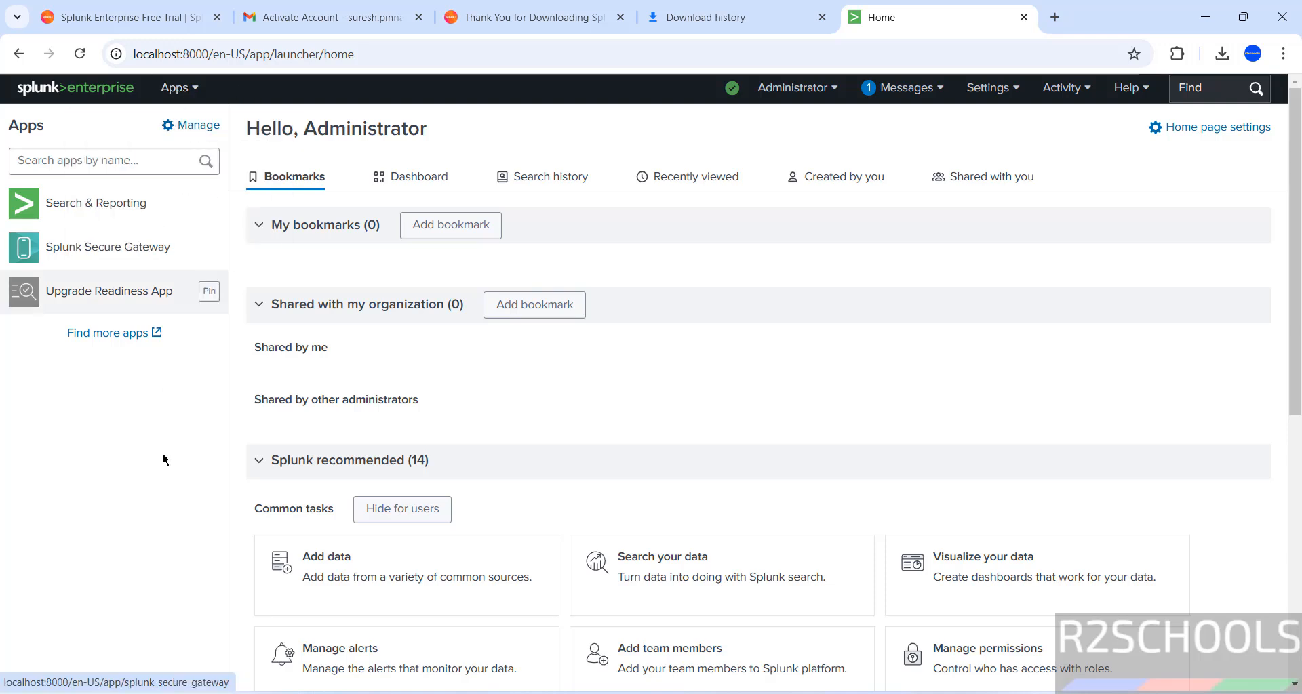
pyautogui.scroll(-3, 221, 500)
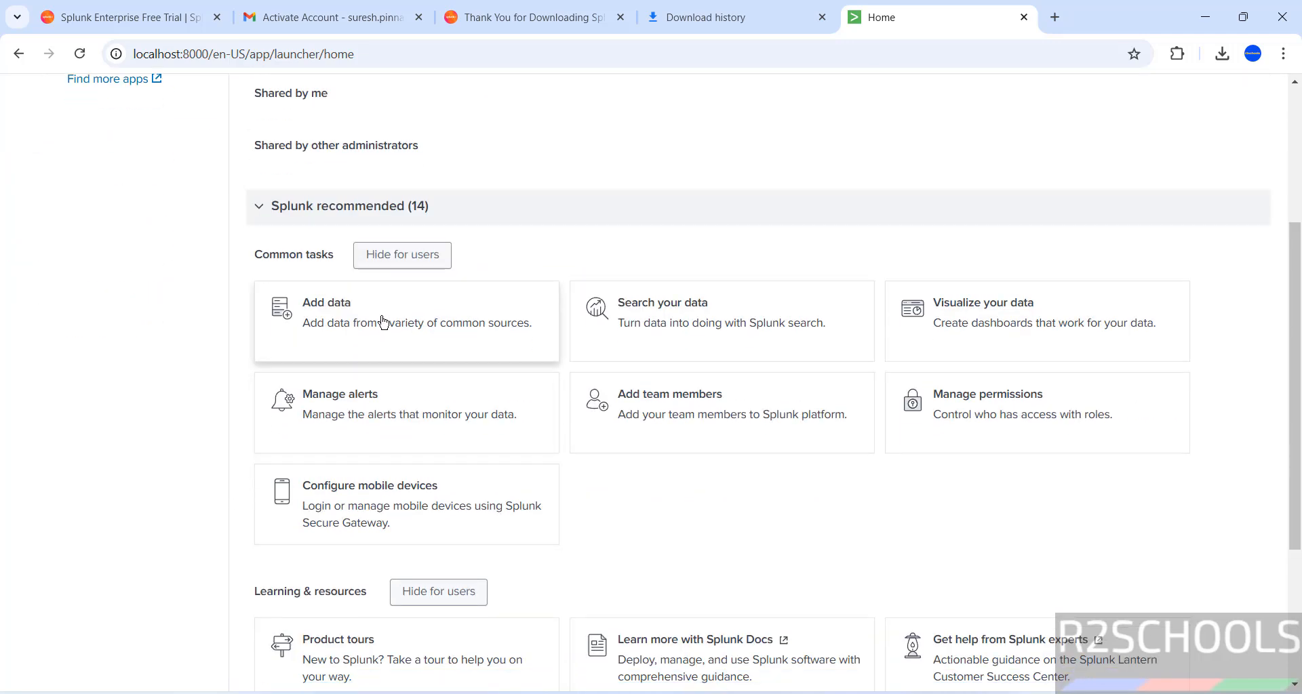
pyautogui.scroll(-2, 392, 340)
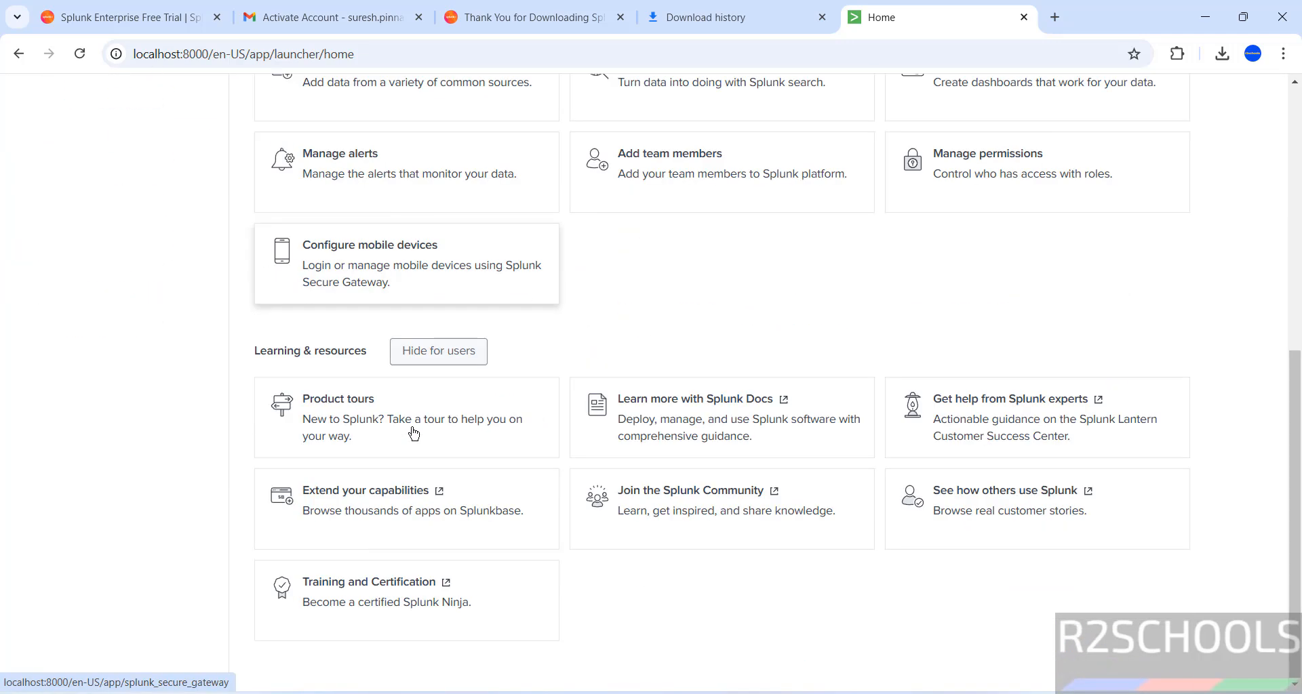
pyautogui.scroll(2, 1112, 502)
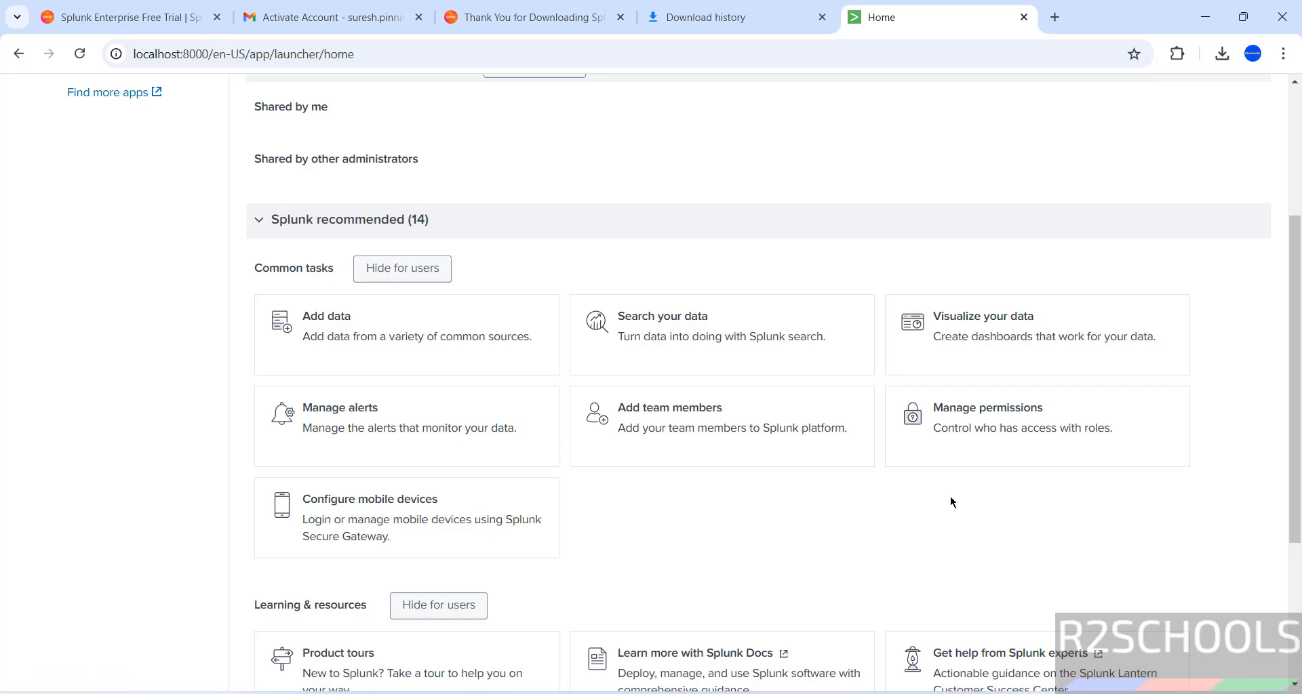
# Check the user management page and cancel creating a new user, keeping only the admin account.
pyautogui.click(659, 434)
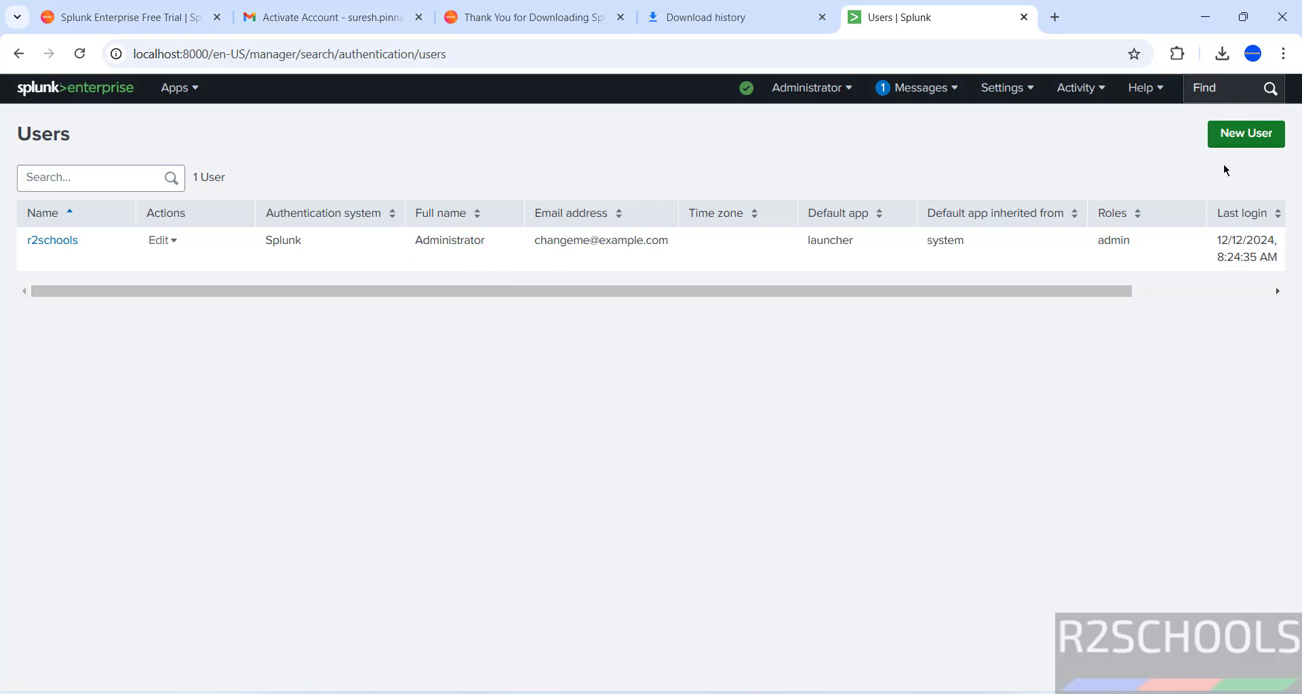
pyautogui.click(1240, 149)
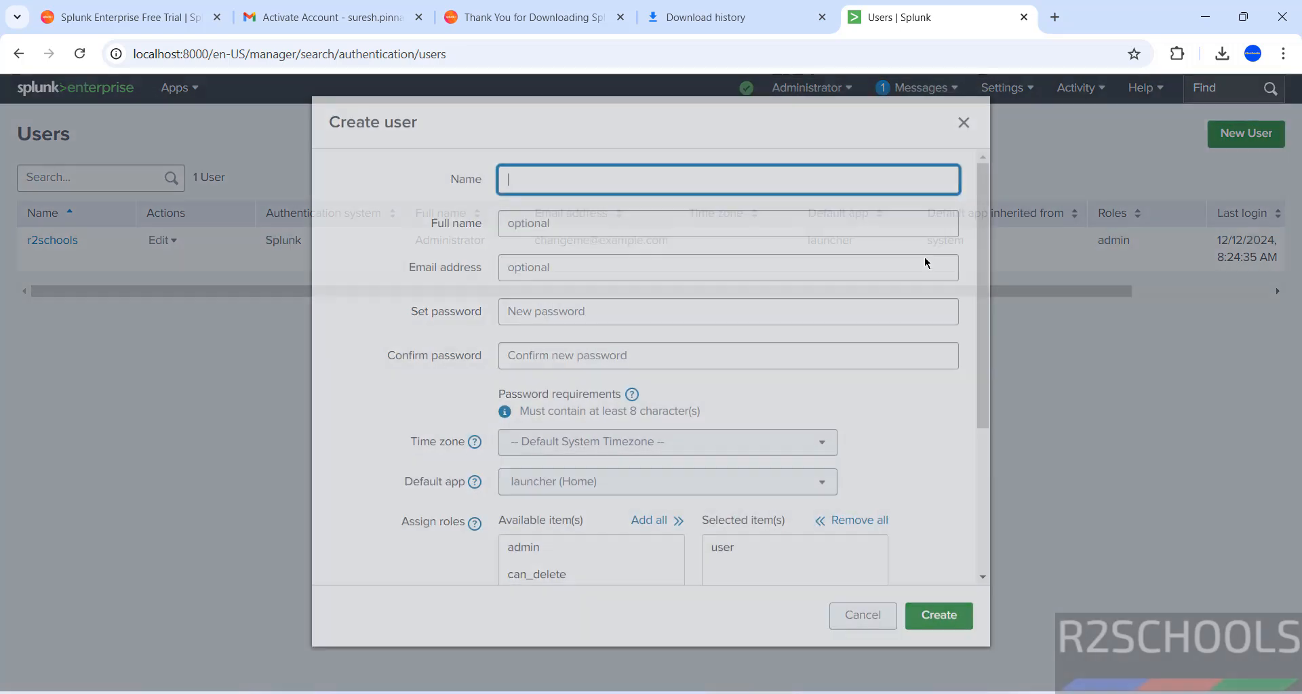
pyautogui.scroll(-4, 612, 518)
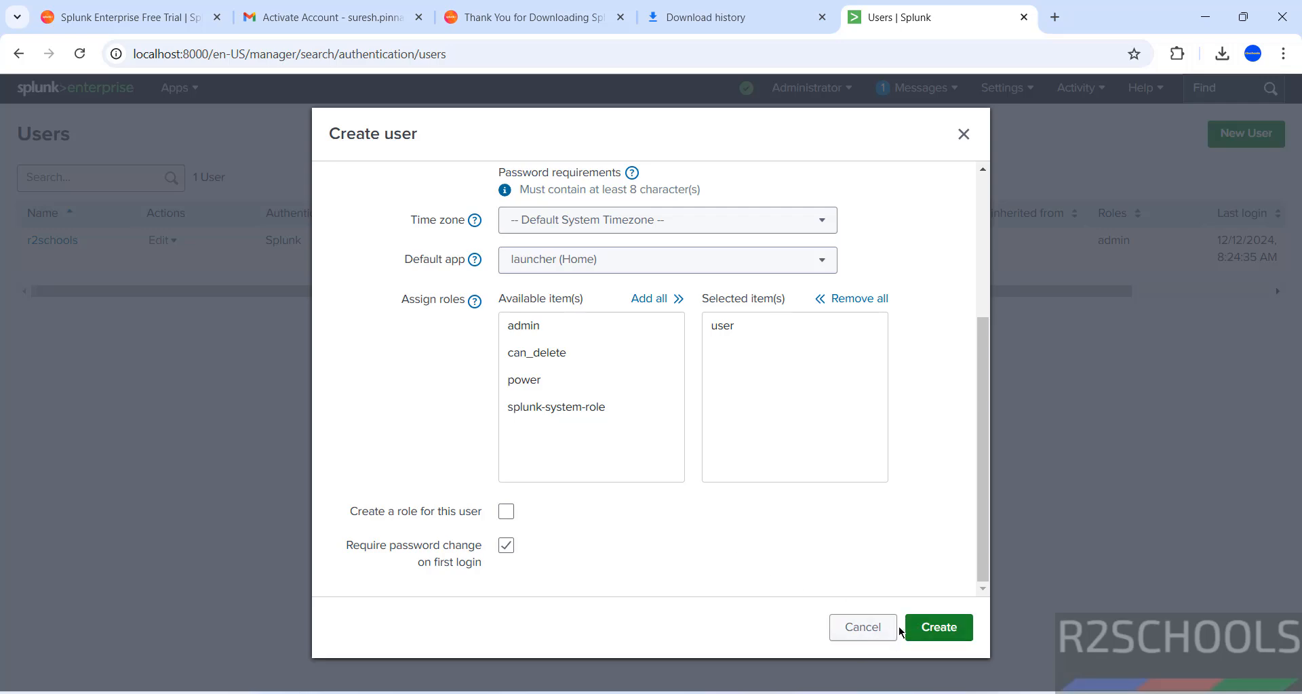
pyautogui.click(844, 618)
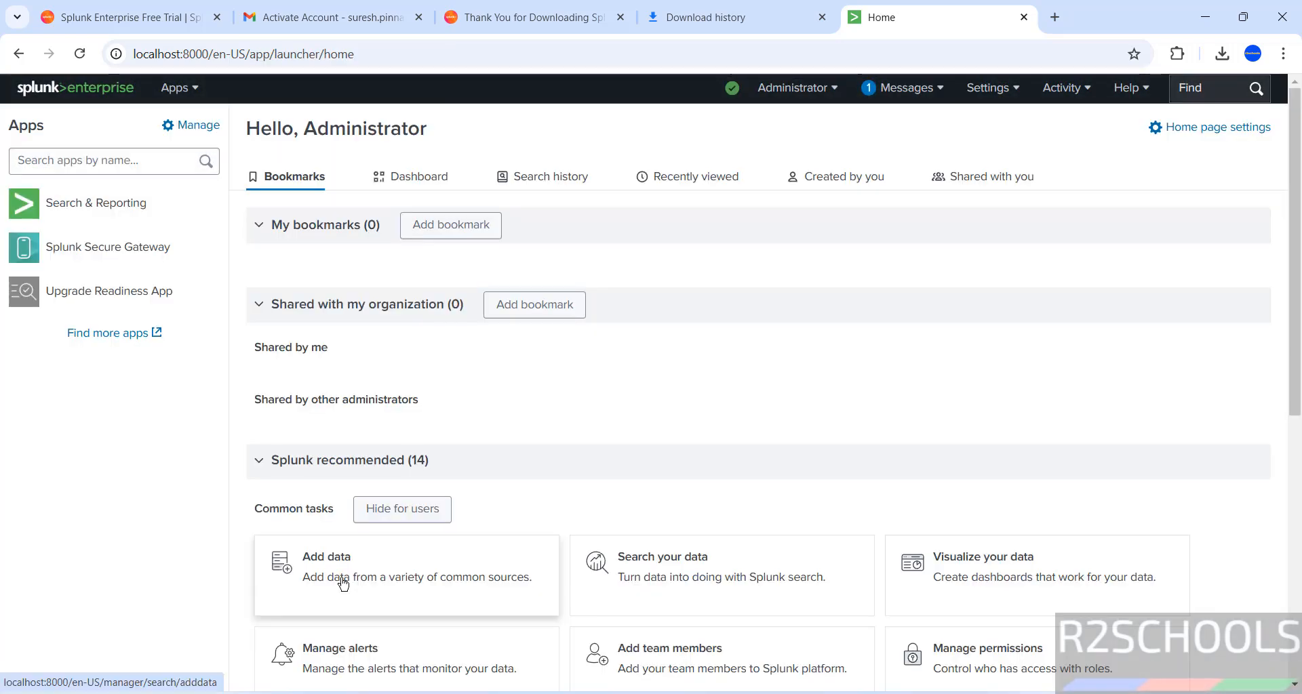
# Switch the home page to its dashboard view and browse the available home dashboards.
pyautogui.click(343, 585)
pyautogui.click(413, 177)
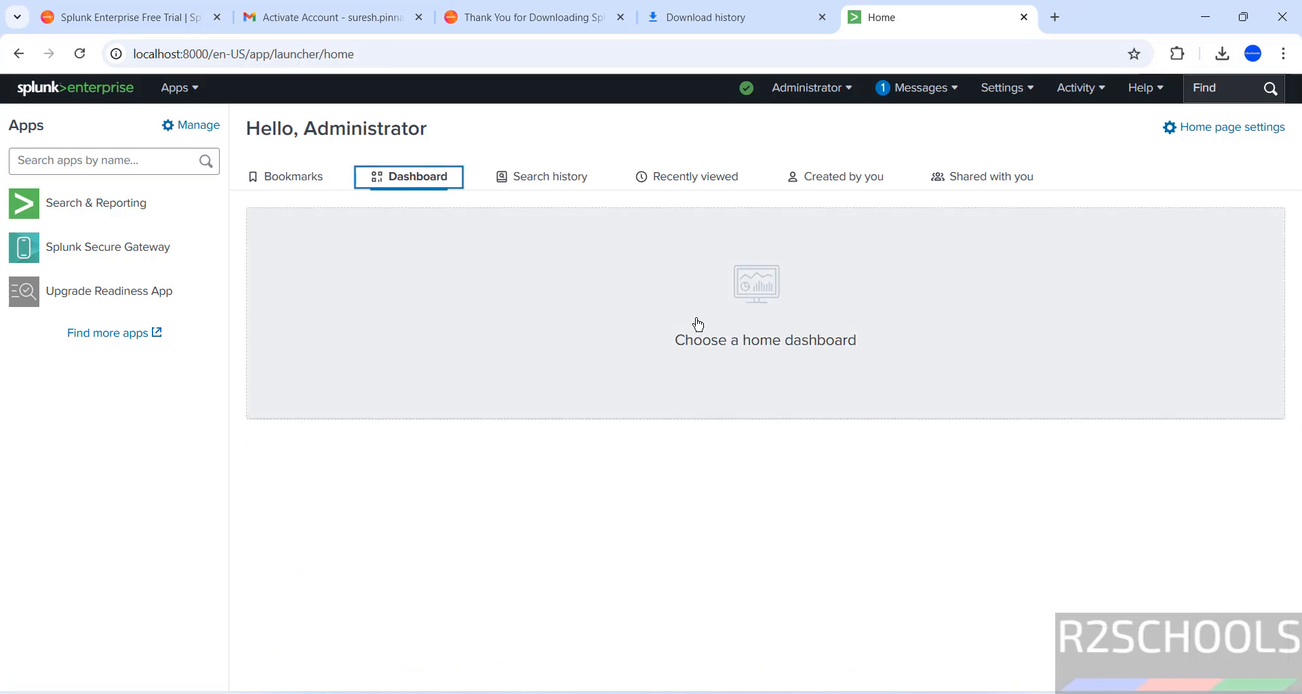
pyautogui.click(698, 325)
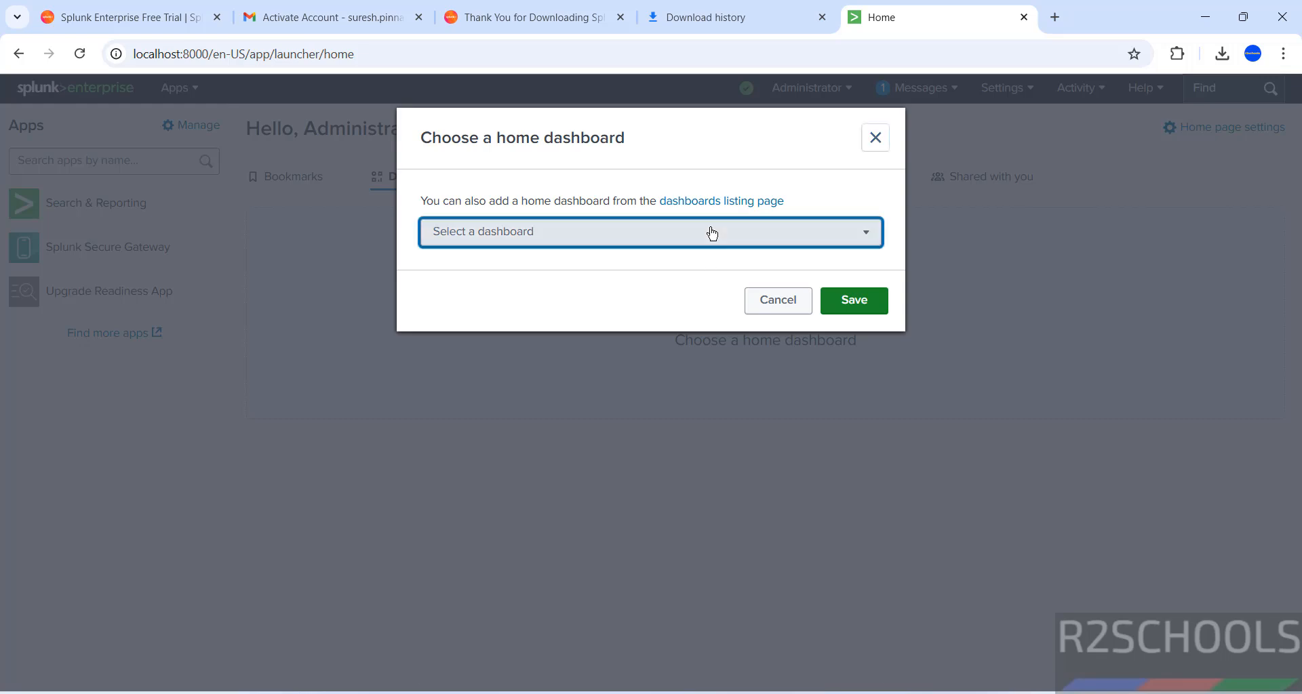
pyautogui.click(710, 233)
pyautogui.scroll(-5, 574, 480)
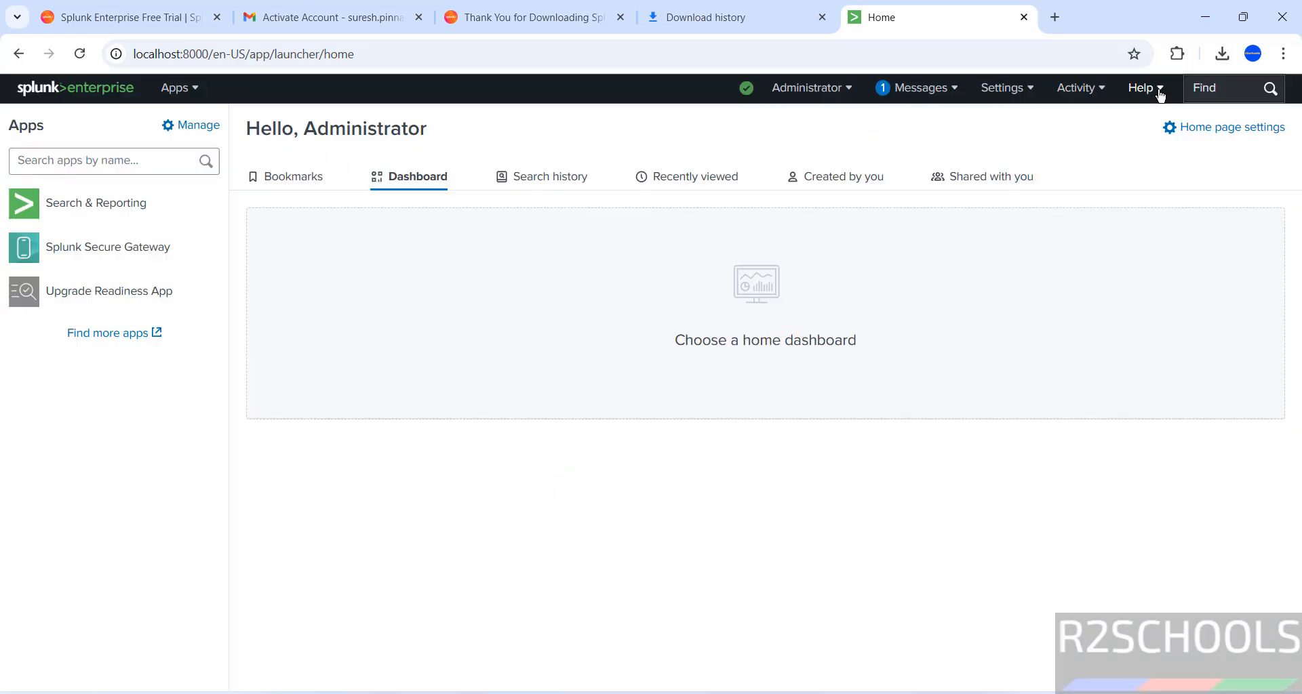
# Check Help > About to confirm the version is 9.3.2, then close it.
pyautogui.click(1159, 89)
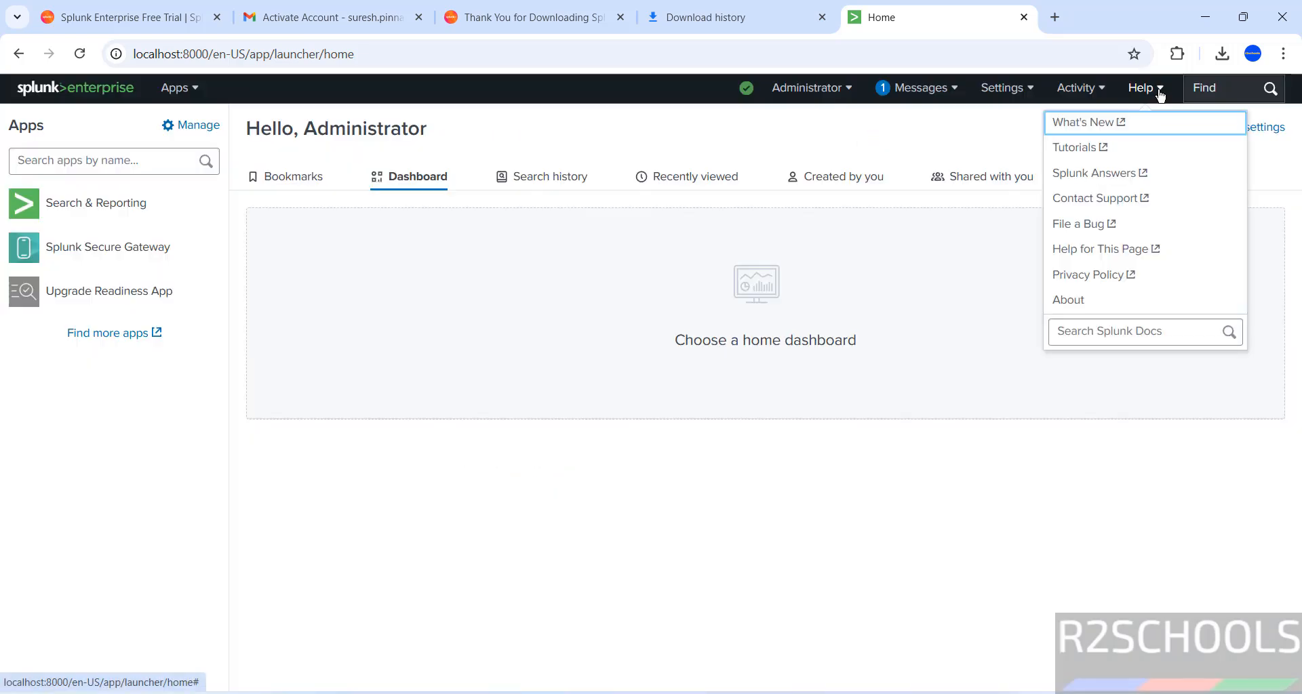
pyautogui.click(1121, 303)
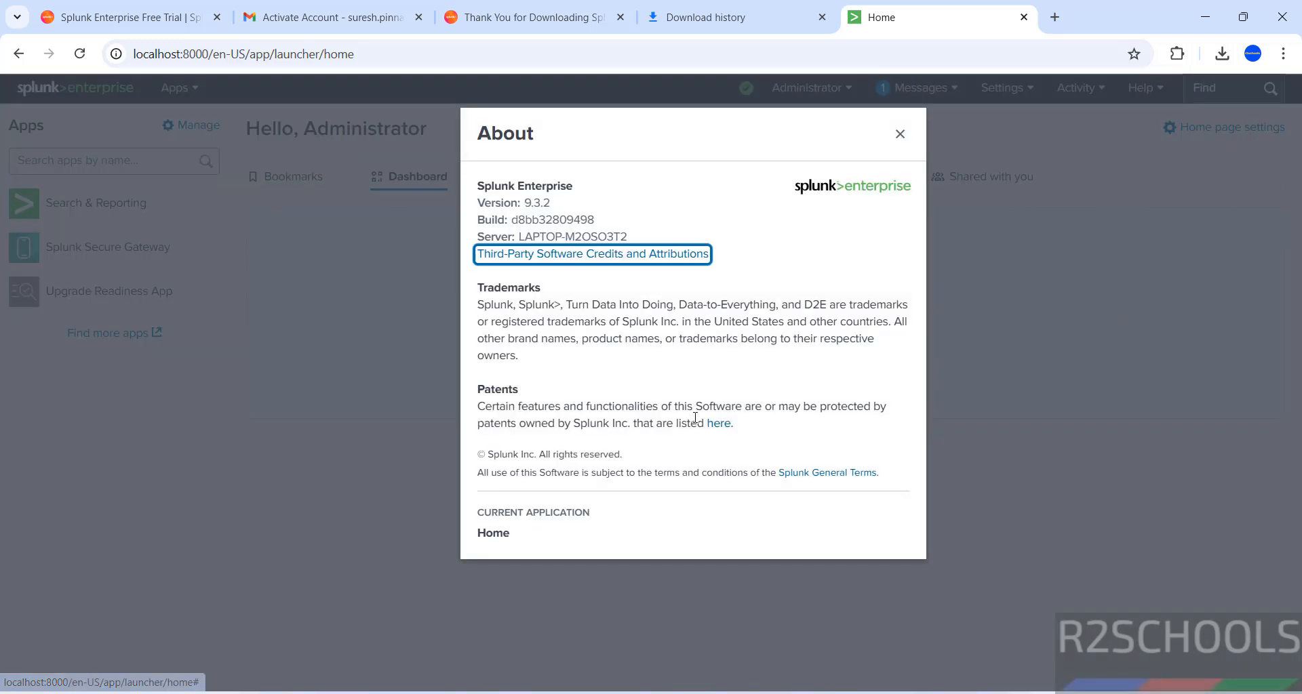
pyautogui.moveTo(478, 198); pyautogui.dragTo(588, 202)
pyautogui.moveTo(478, 284); pyautogui.dragTo(569, 513)
pyautogui.click(815, 200)
pyautogui.click(337, 537)
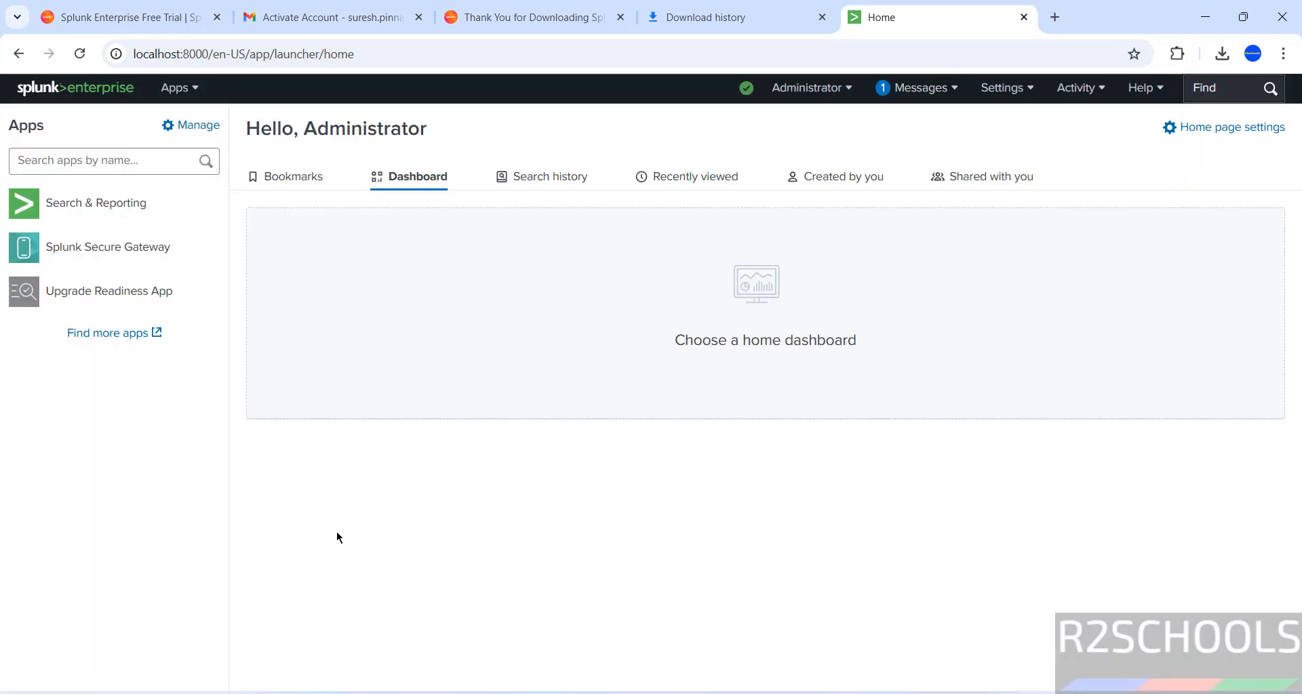
# Launch the Windows Services console with services.msc from the Run prompt.
pyautogui.press('super+r')
pyautogui.write('ser')
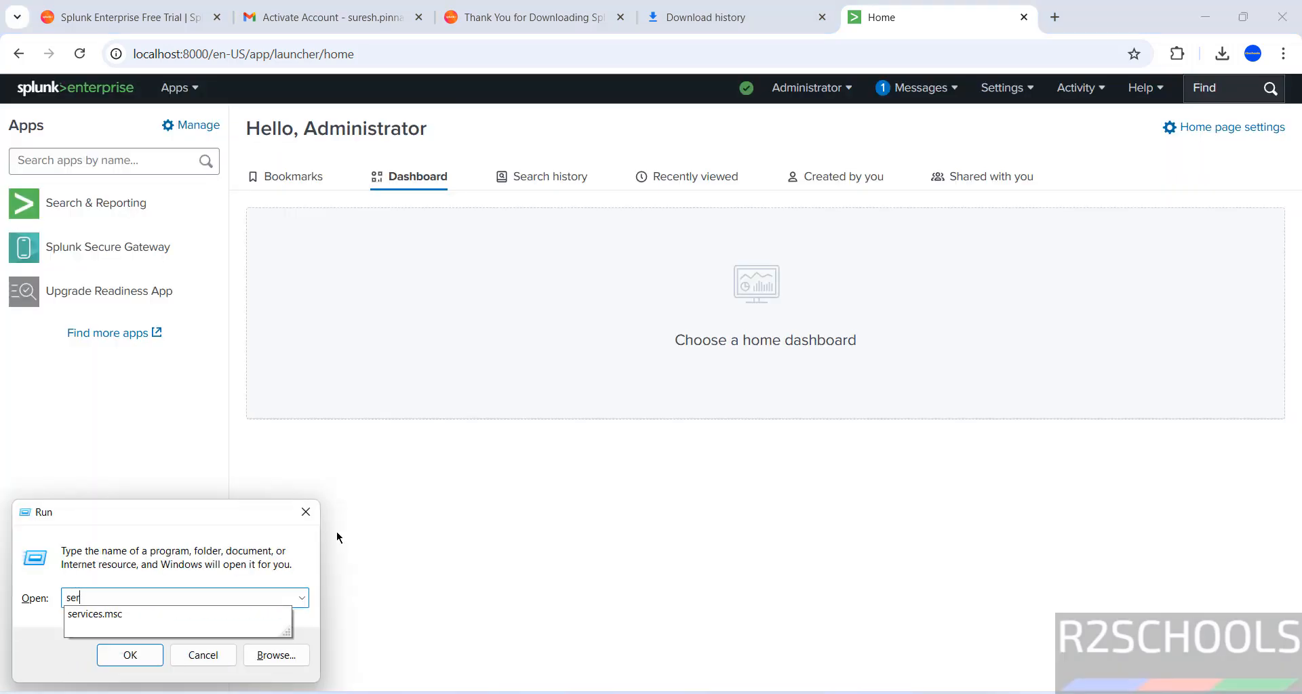
pyautogui.press('Down')
pyautogui.press('Return')
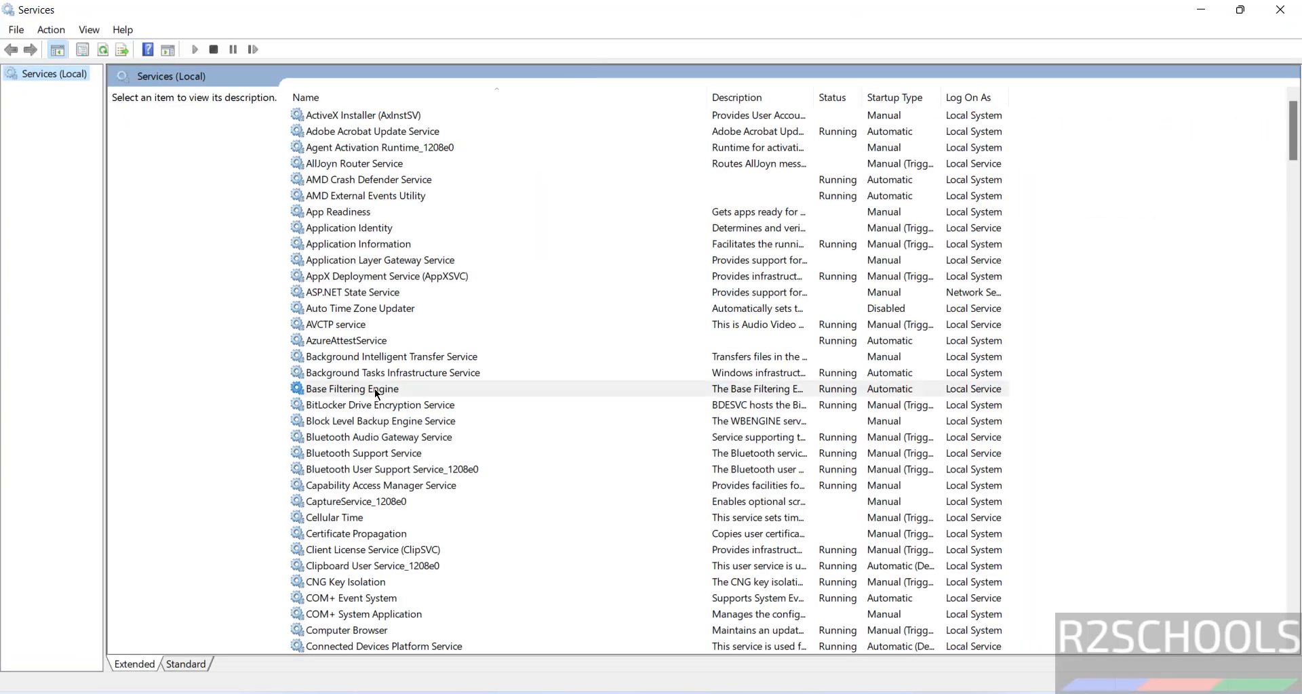
# Stop the Splunkd Service and bring the Splunk Home page in Chrome back to the front.
pyautogui.press('s')
pyautogui.scroll(-4, 367, 515)
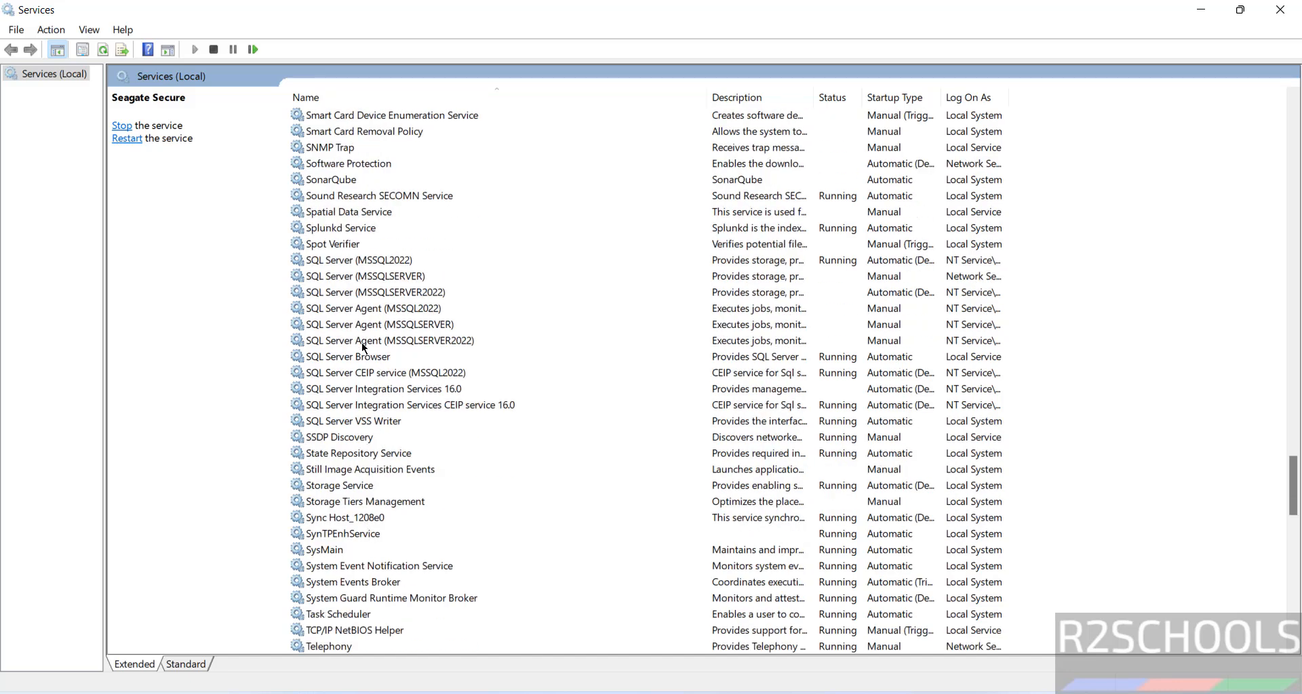
pyautogui.click(356, 229)
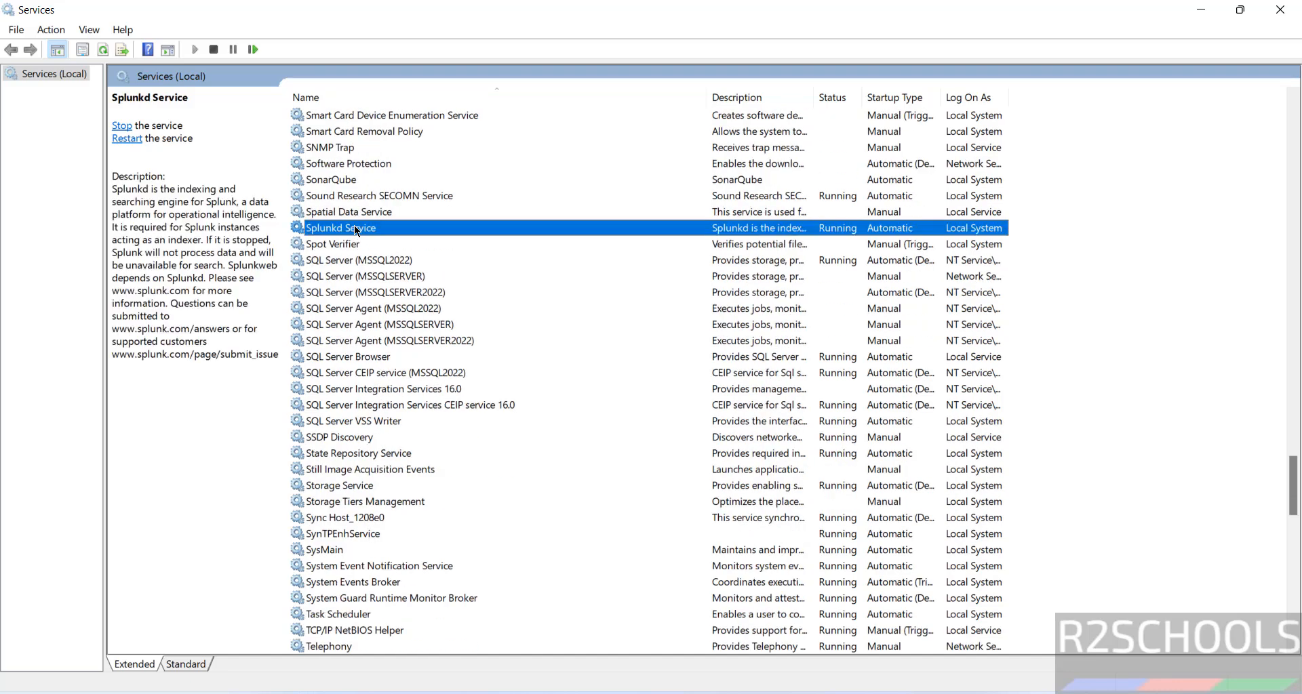
pyautogui.click(214, 49)
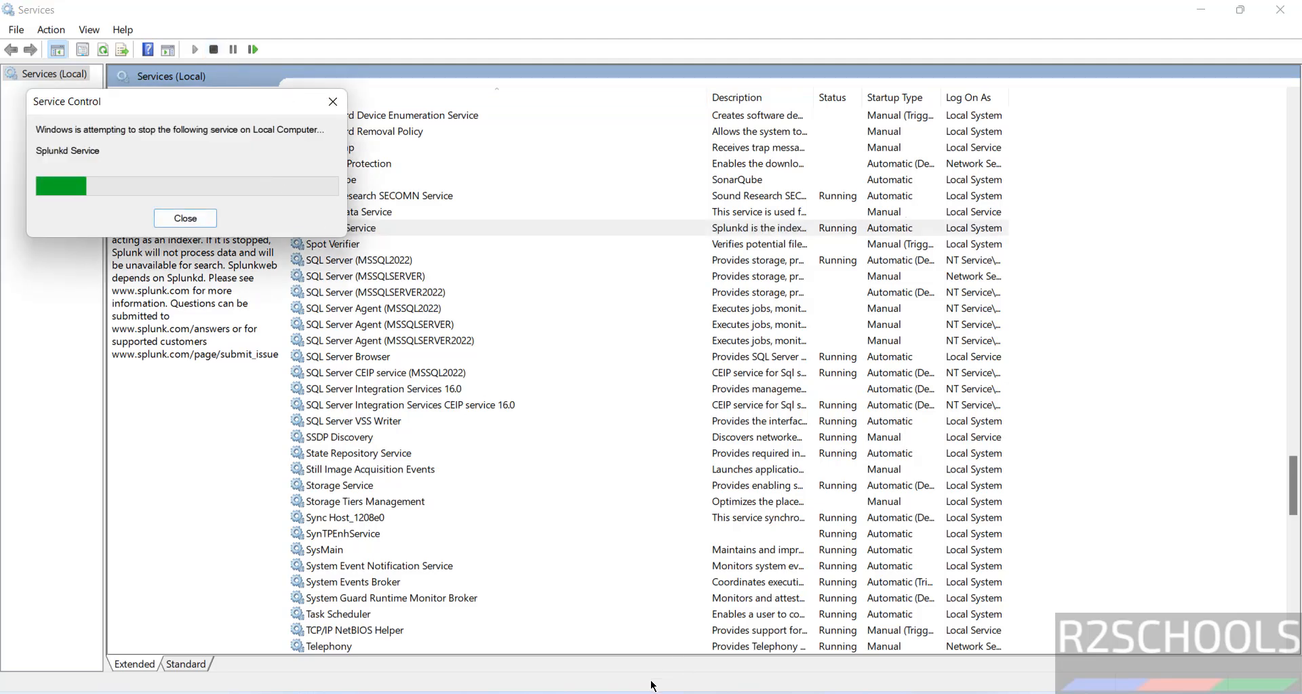
pyautogui.click(934, 640)
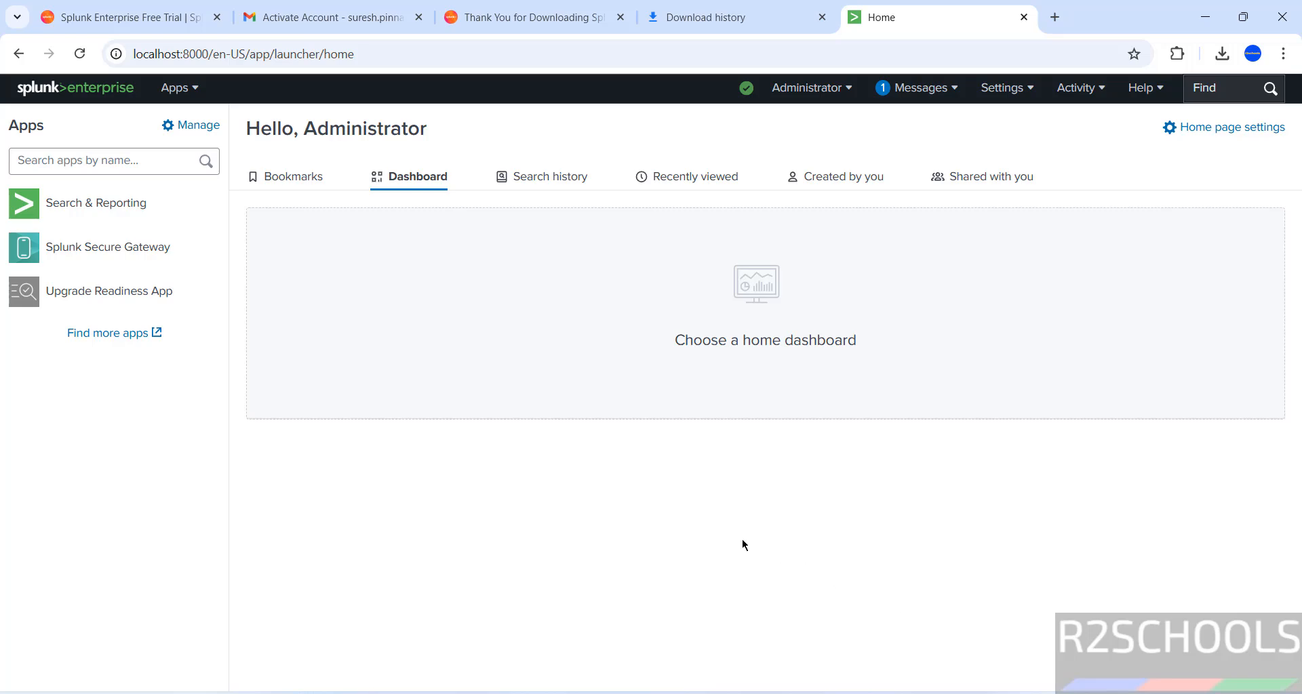
# Return to Services and wait for the Splunkd Service stop to complete.
pyautogui.hotkey('alt', 'Tab')
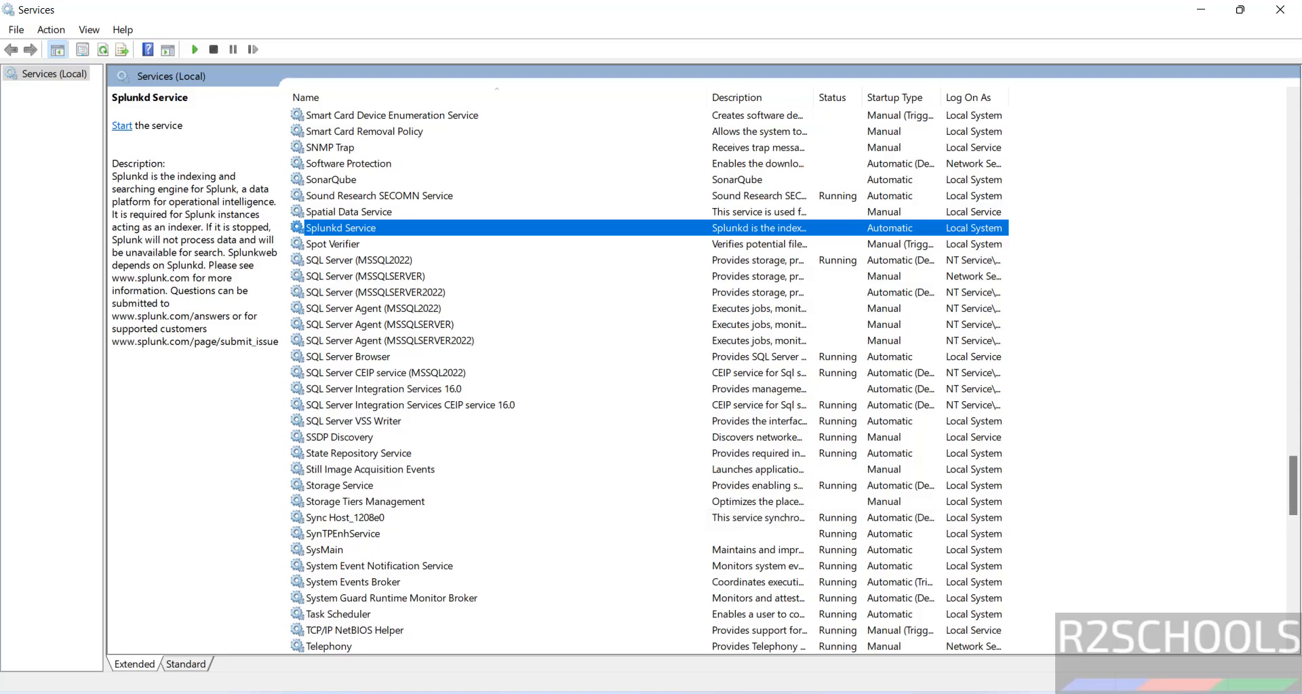
pyautogui.click(686, 691)
# Confirm Chrome's refused connection, then start the Splunkd Service from the Services console.
pyautogui.click(956, 644)
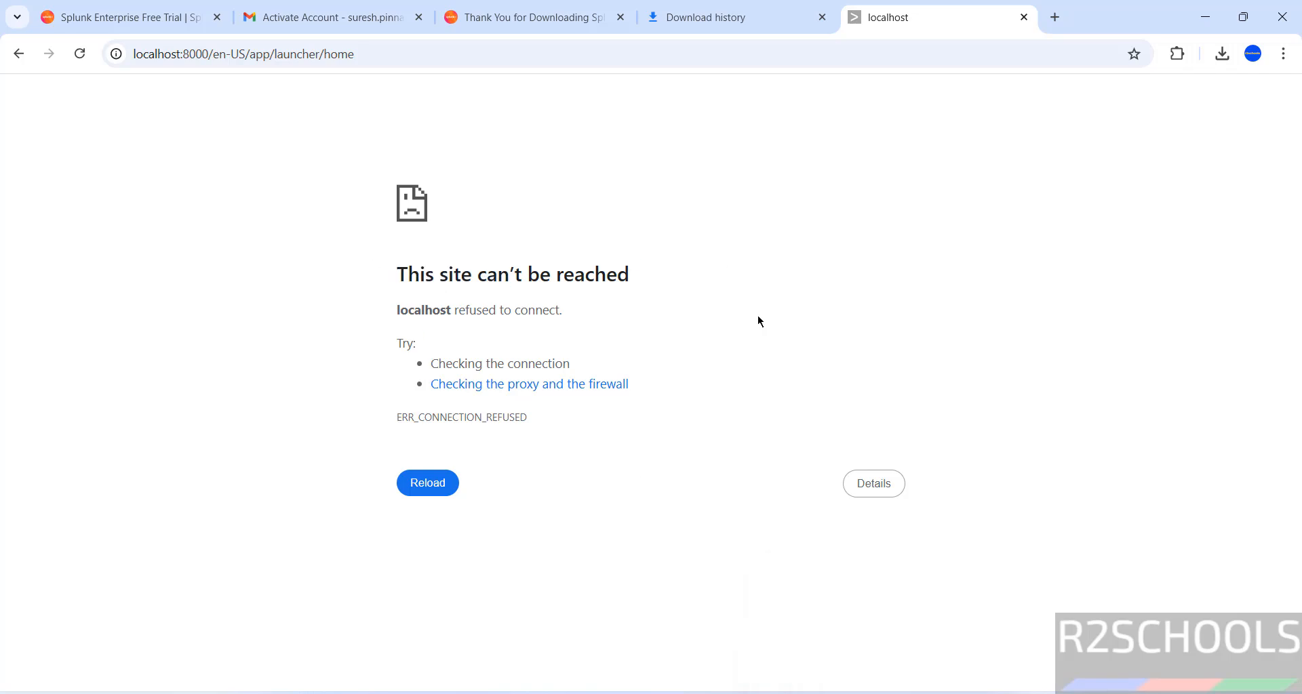
pyautogui.click(741, 693)
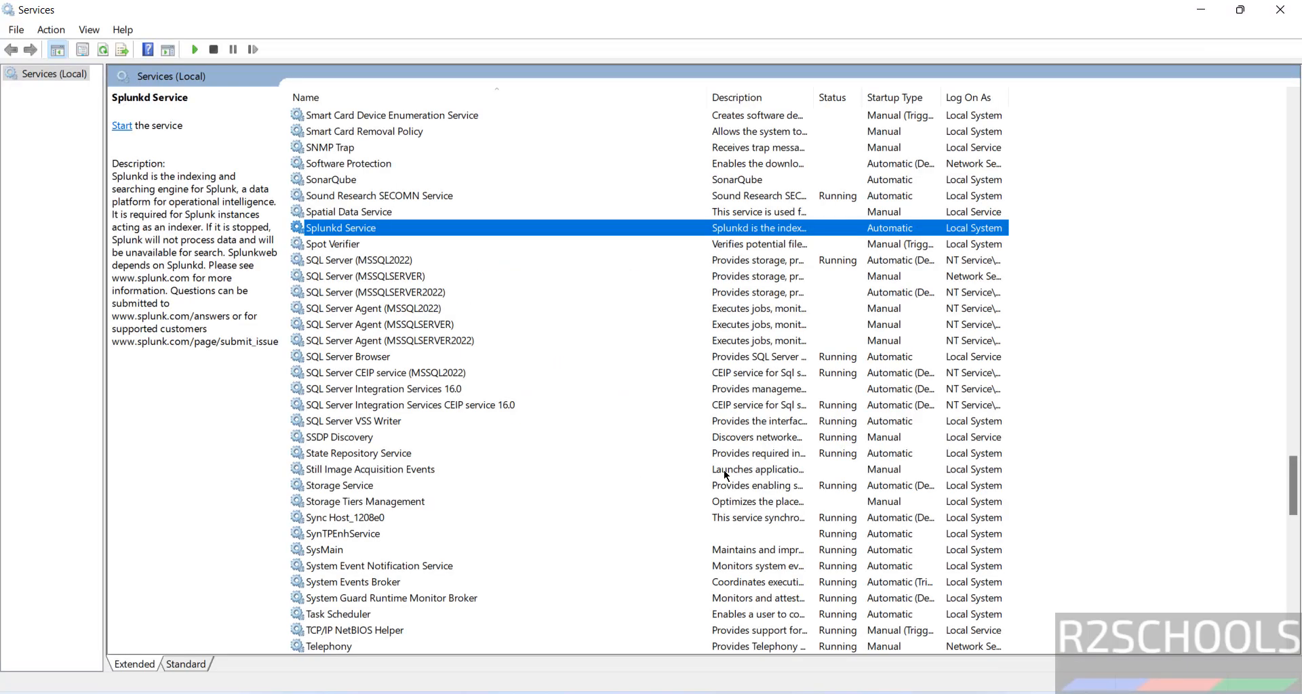
pyautogui.rightClick(356, 226)
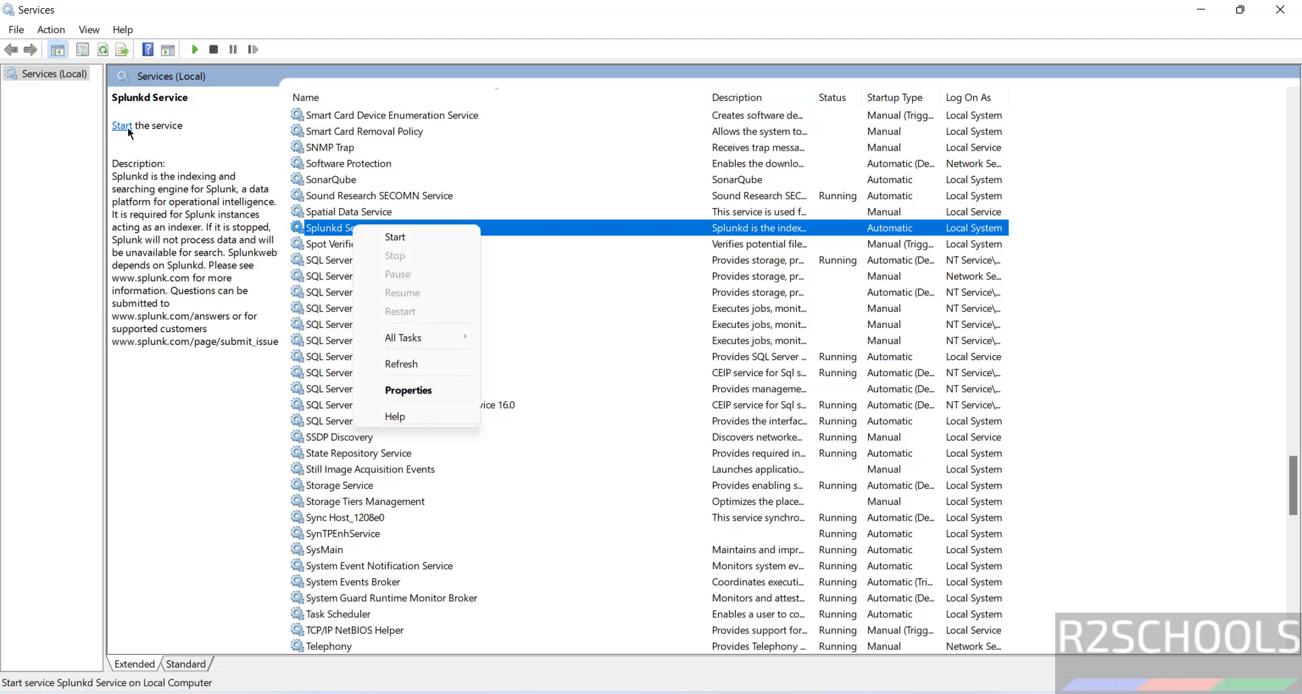
pyautogui.click(395, 238)
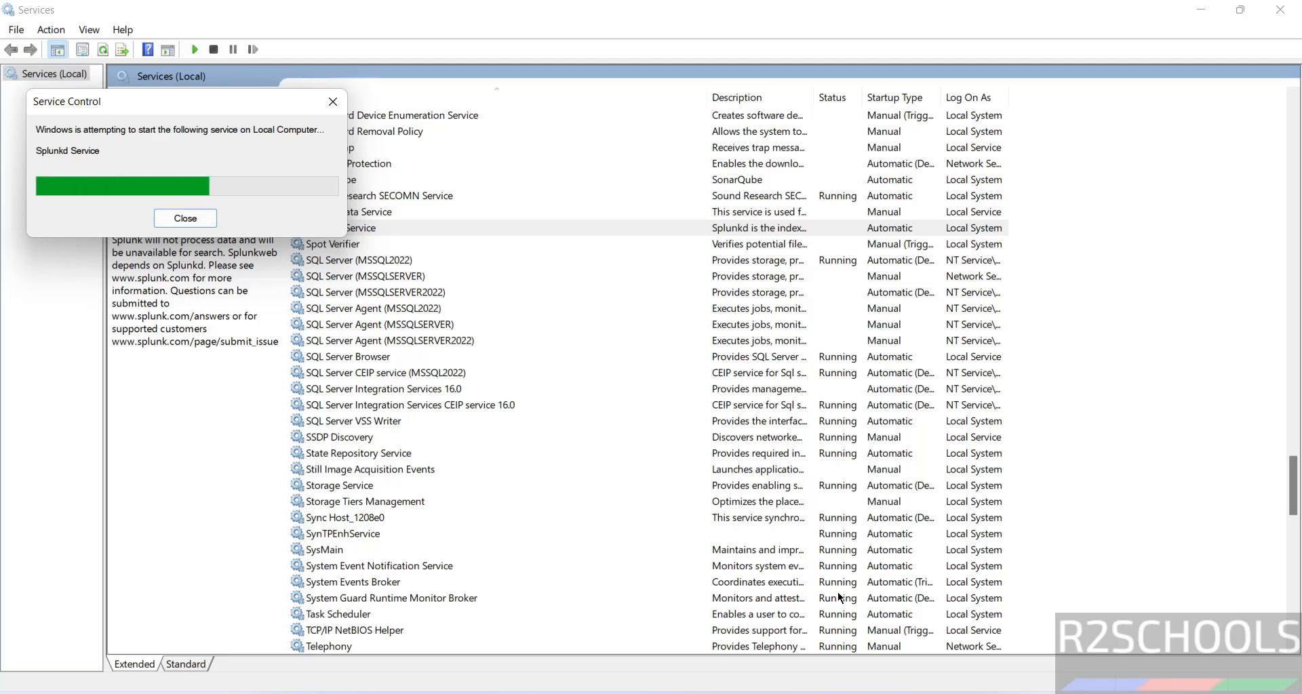
# Reload the localhost:8000 page twice in Chrome and select the URL path after the port.
pyautogui.moveTo(639, 693)
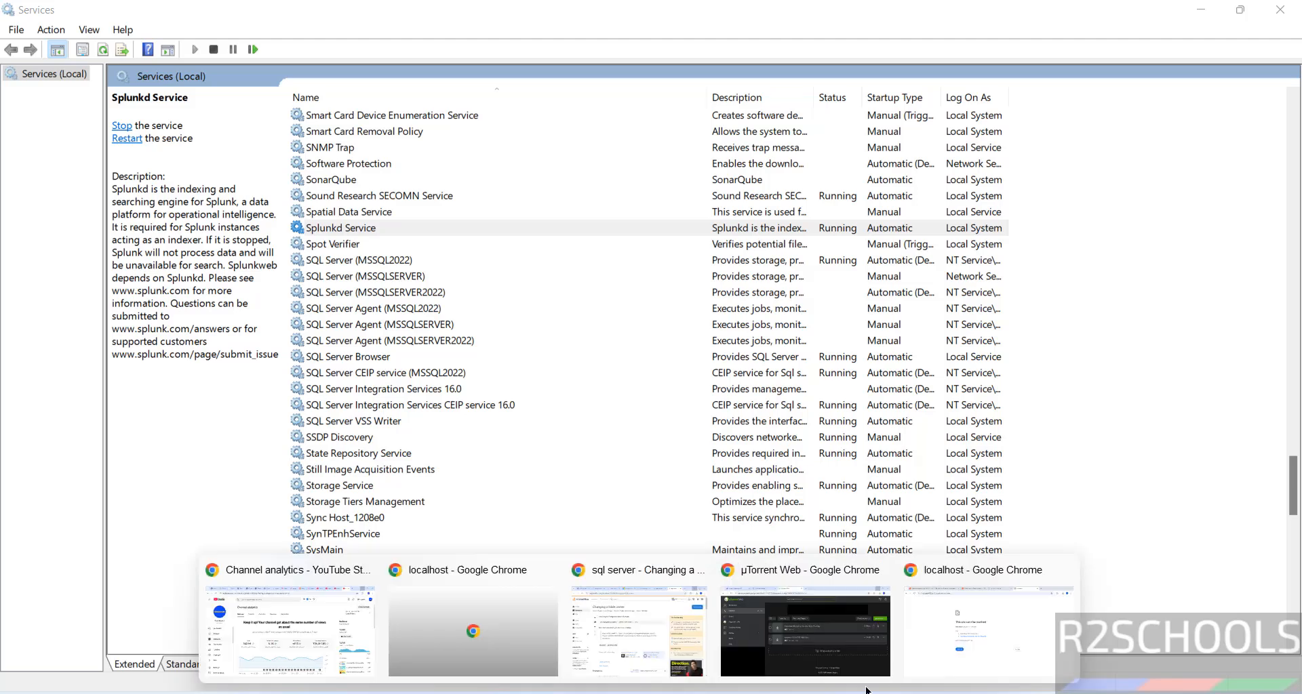
pyautogui.click(970, 651)
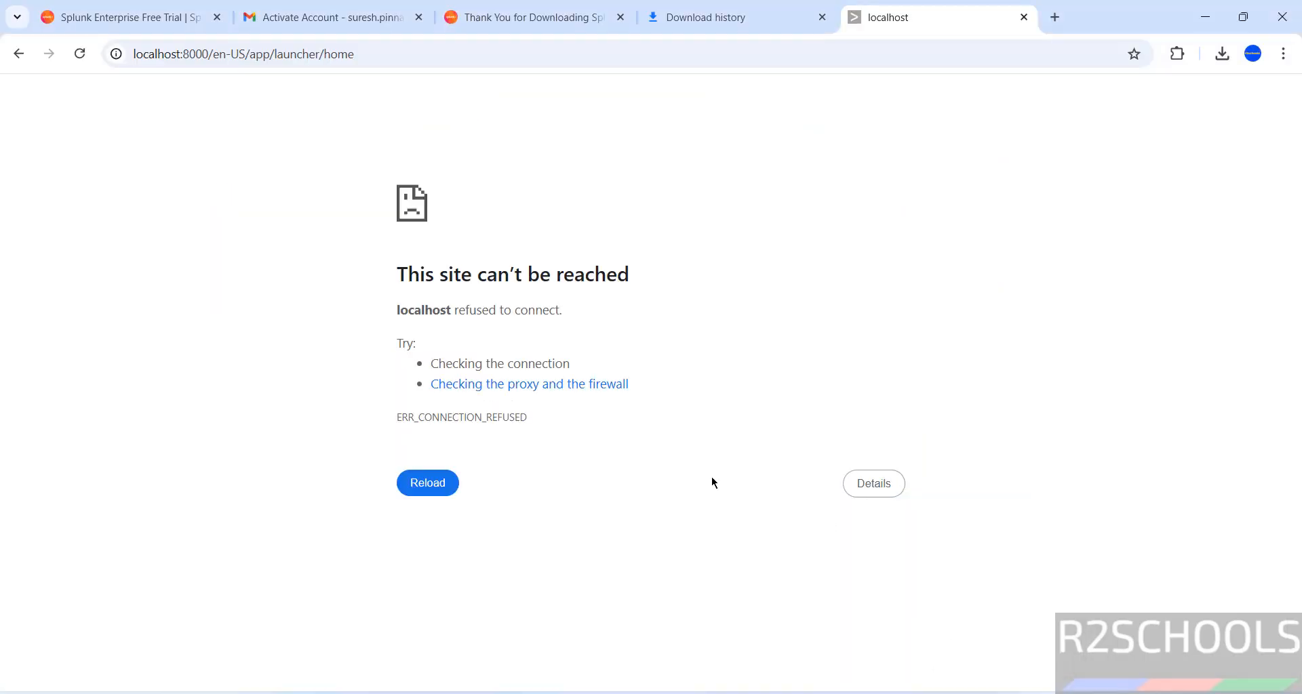
pyautogui.click(434, 486)
pyautogui.click(438, 495)
pyautogui.moveTo(208, 55); pyautogui.dragTo(429, 55)
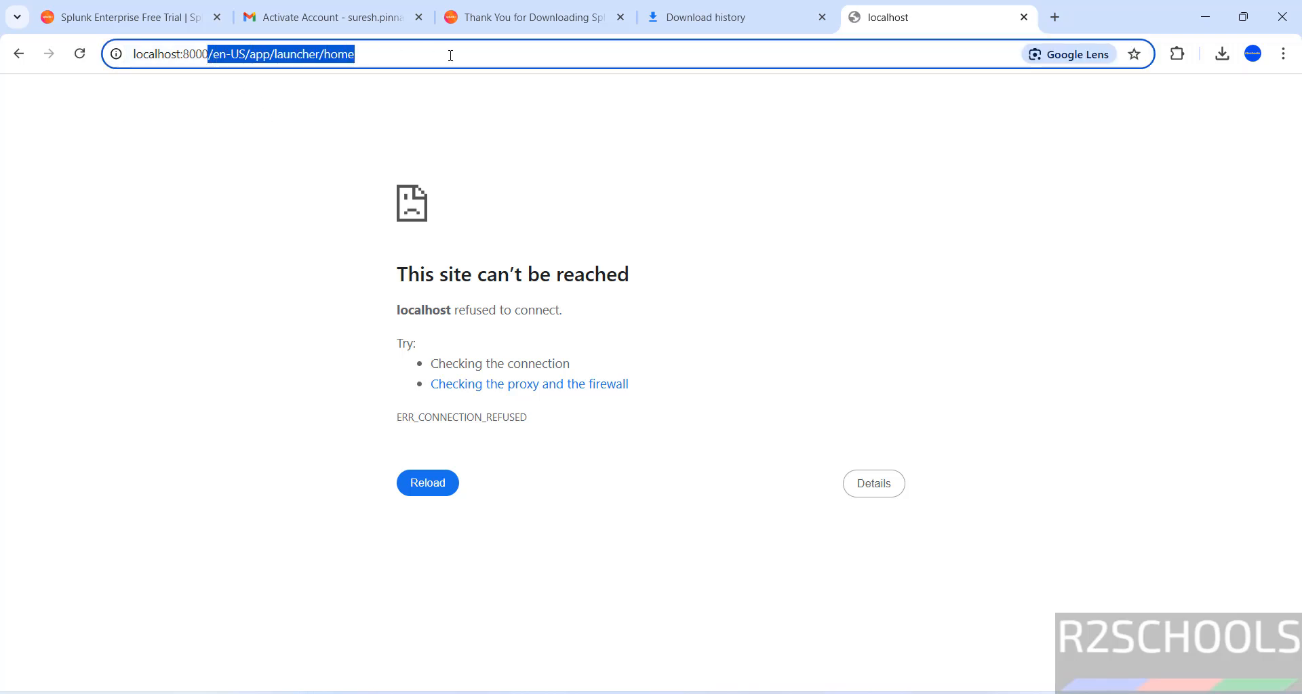
# Load localhost:8000 and sign in with the admin username and password to reach Splunk Home.
pyautogui.press('BackSpace')
pyautogui.press('Return')
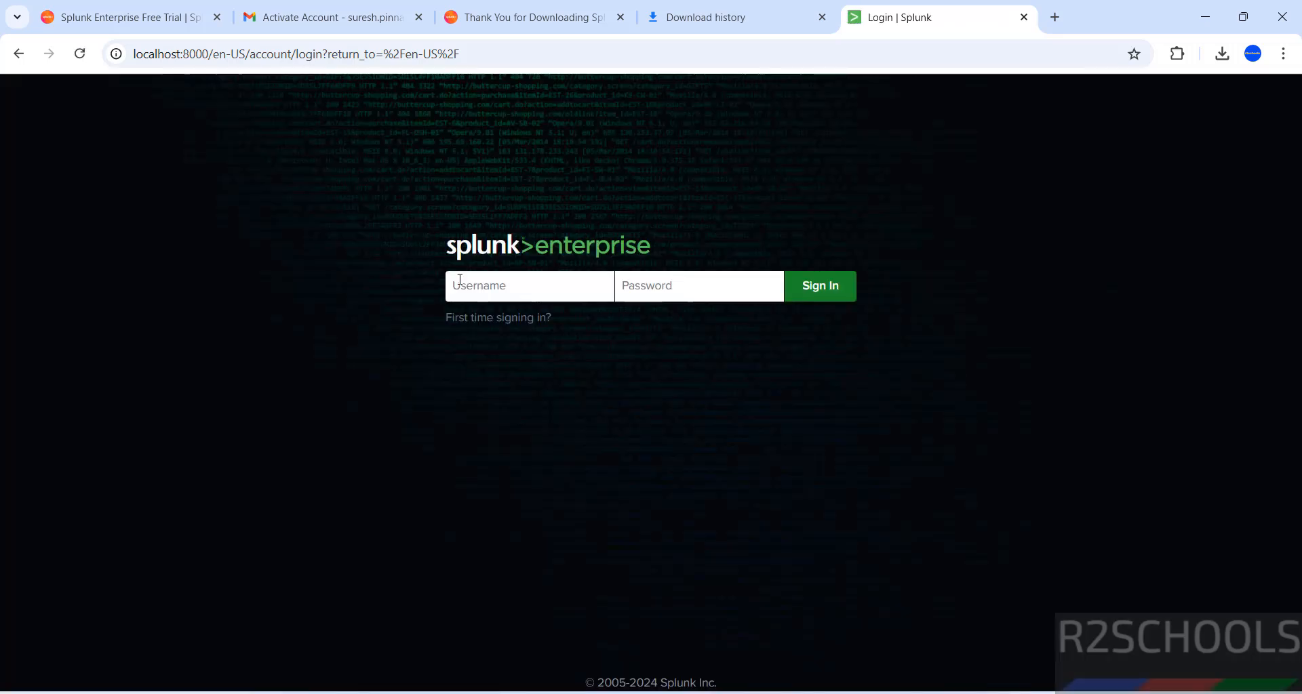
pyautogui.write('r2schoo')
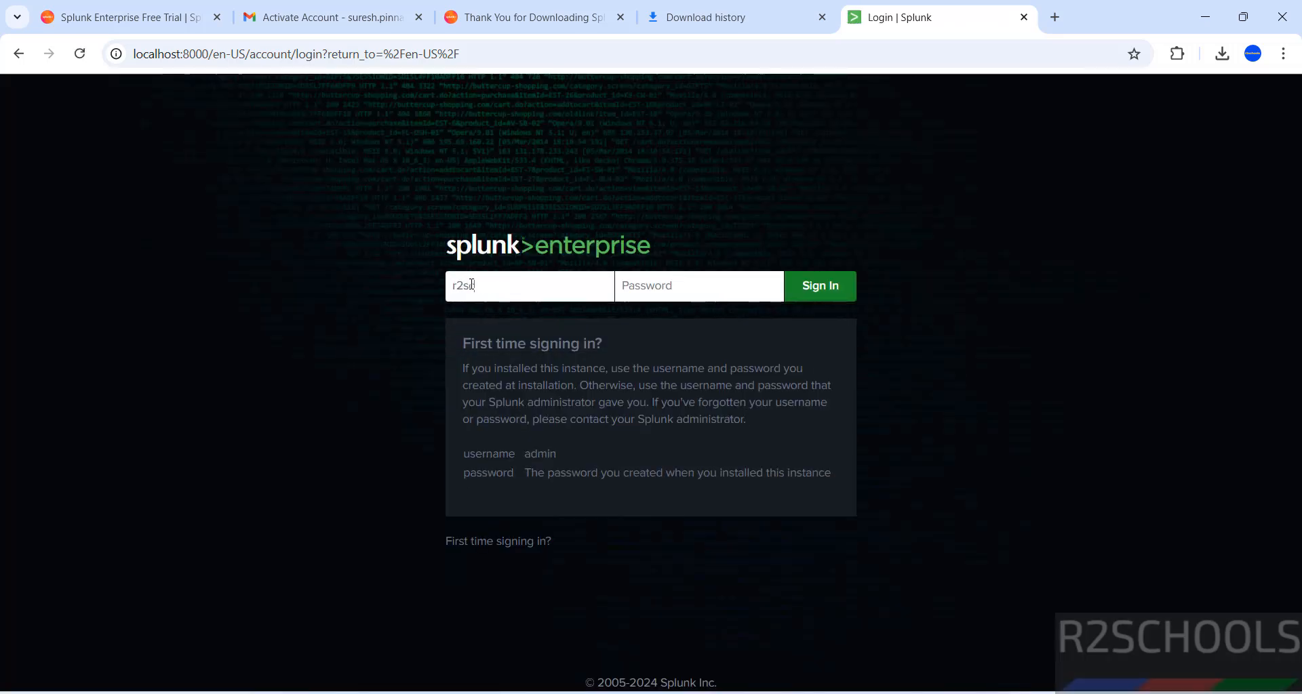
pyautogui.write('ls')
pyautogui.press('Tab')
pyautogui.write('••••••••')
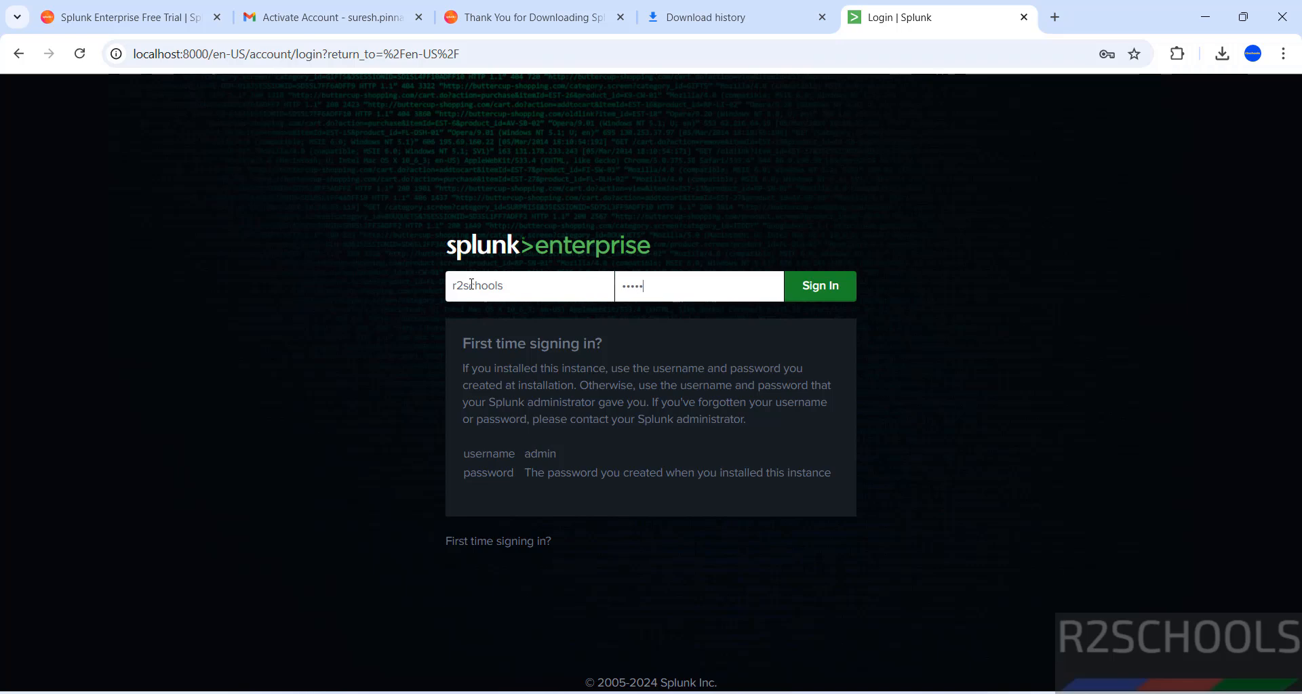
pyautogui.write('•')
pyautogui.press('Return')
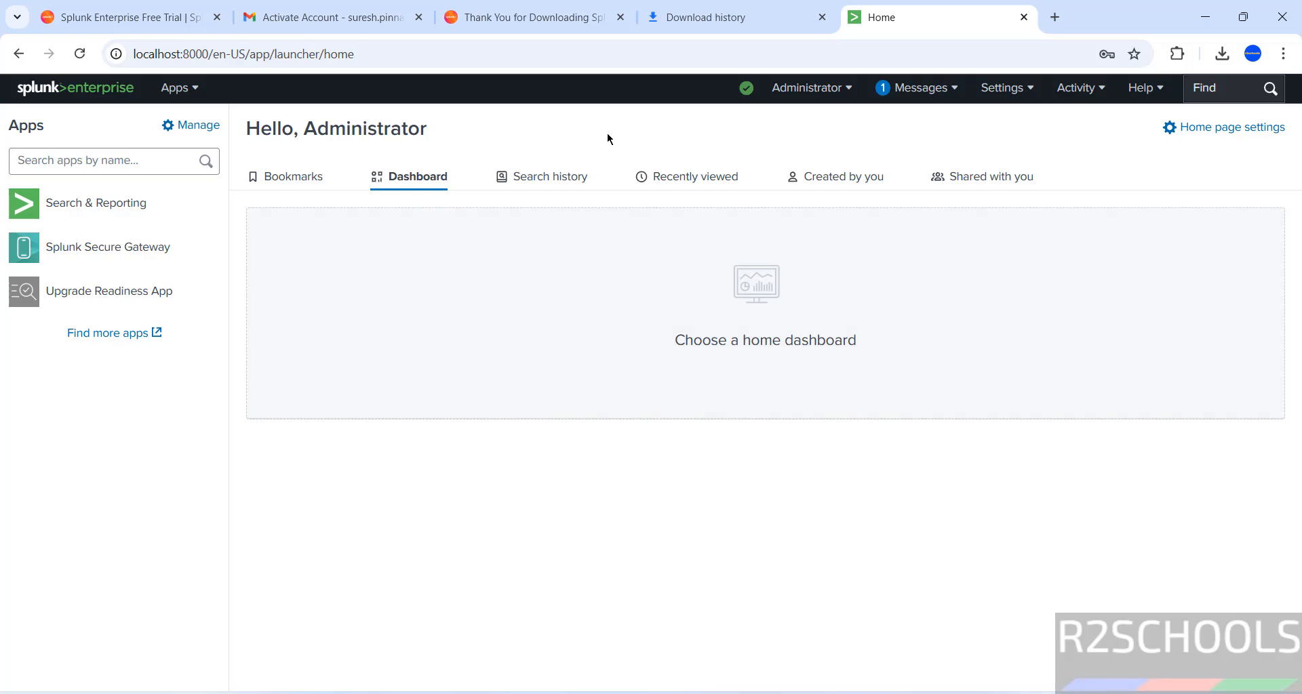
pyautogui.hotkey('ctrl', 't')
# Load the Splunk login page at 127.0.0.1:8000 and leave a new blank tab open.
pyautogui.write('127.')
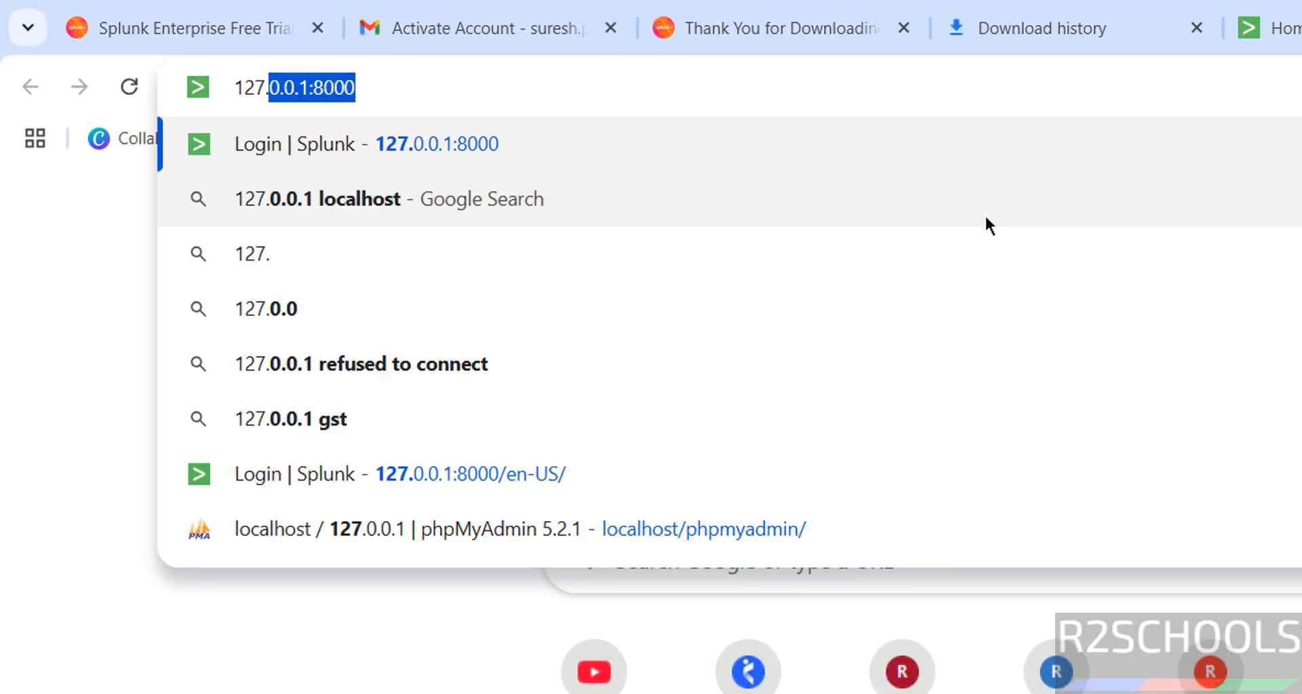
pyautogui.write('0')
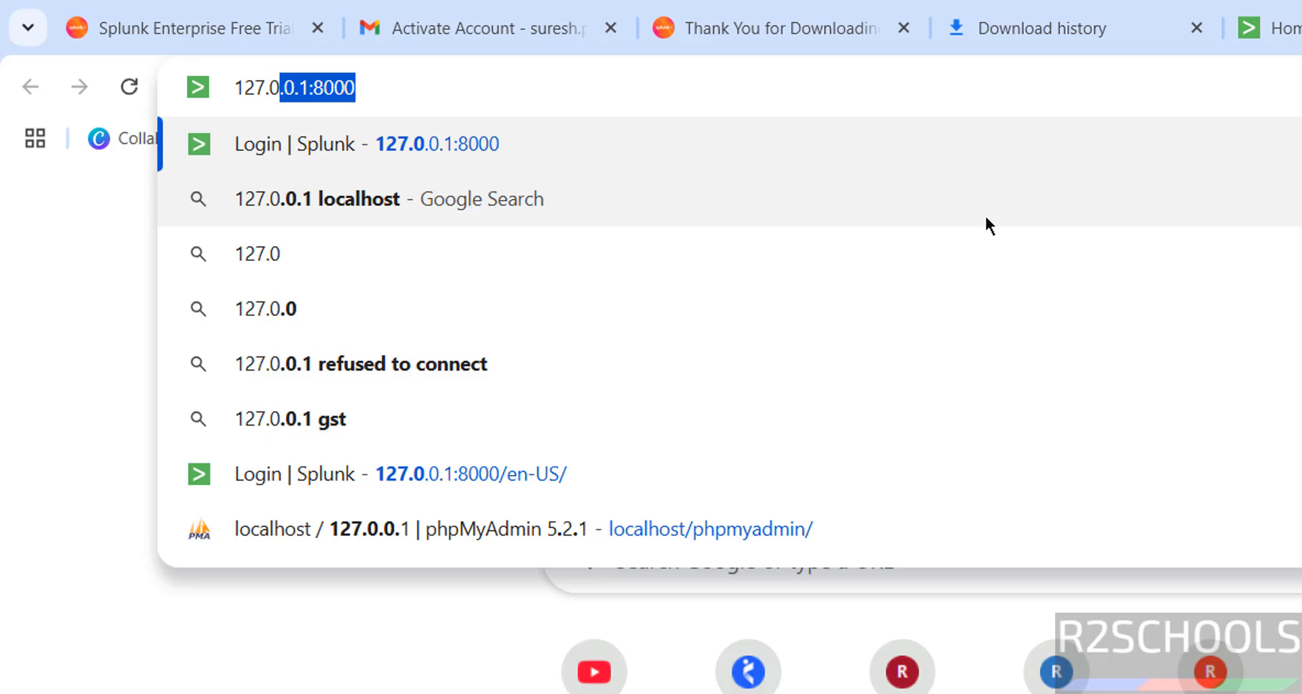
pyautogui.write('.0.1')
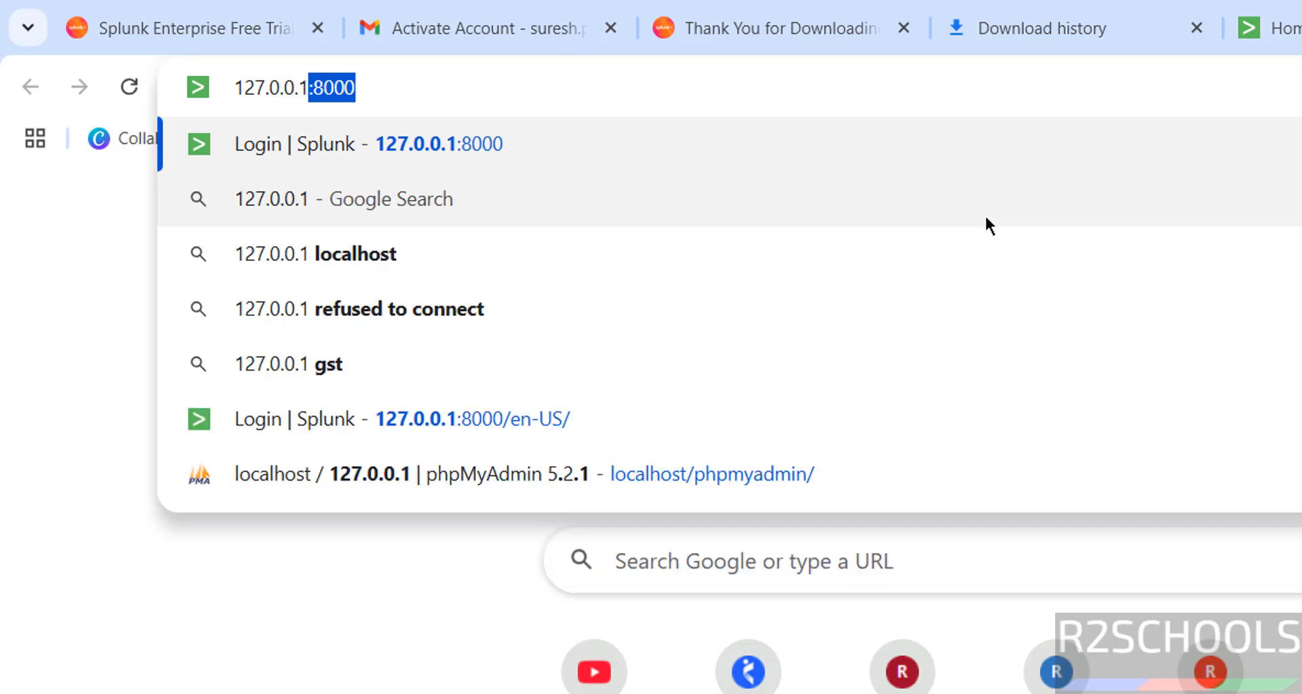
pyautogui.write(':8000')
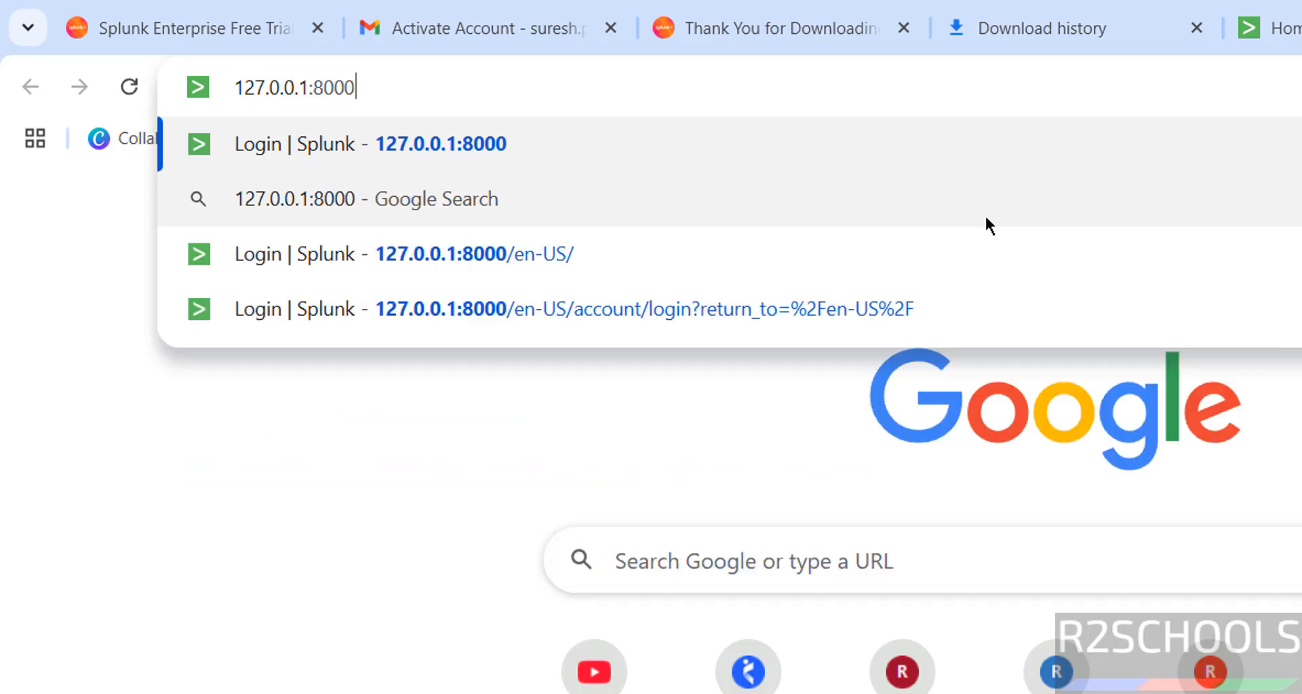
pyautogui.press('Return')
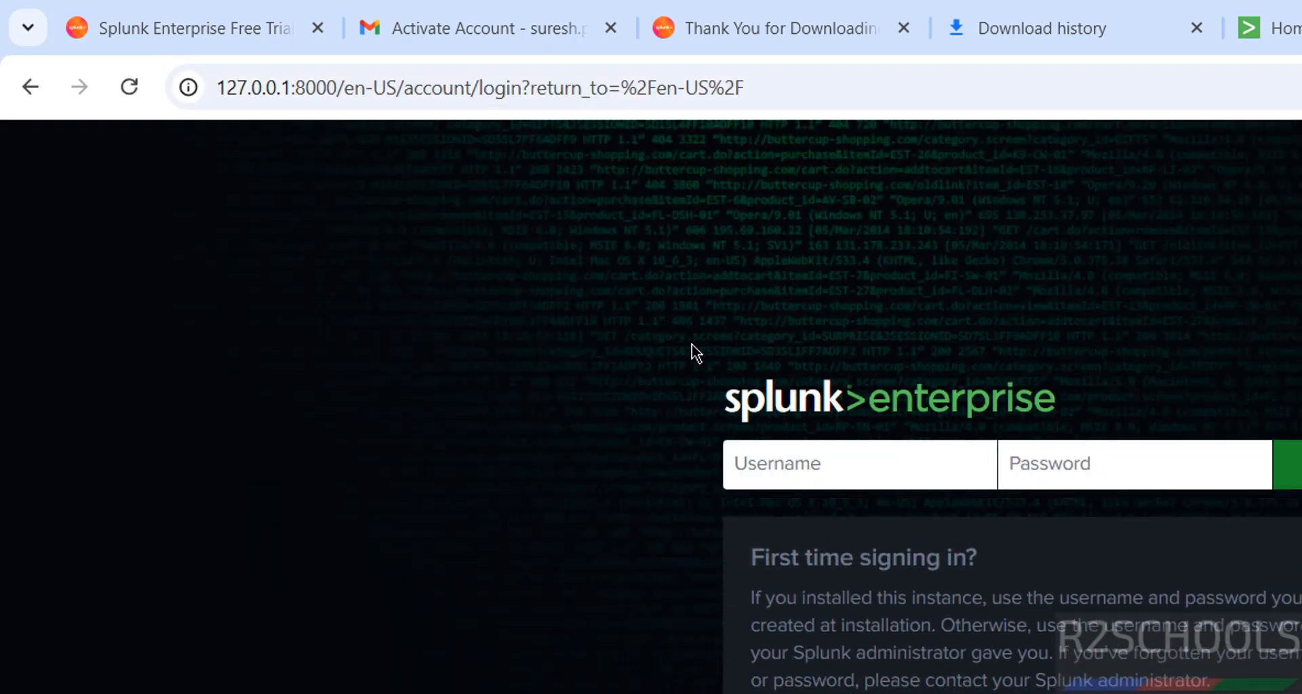
pyautogui.hotkey('ctrl', 't')
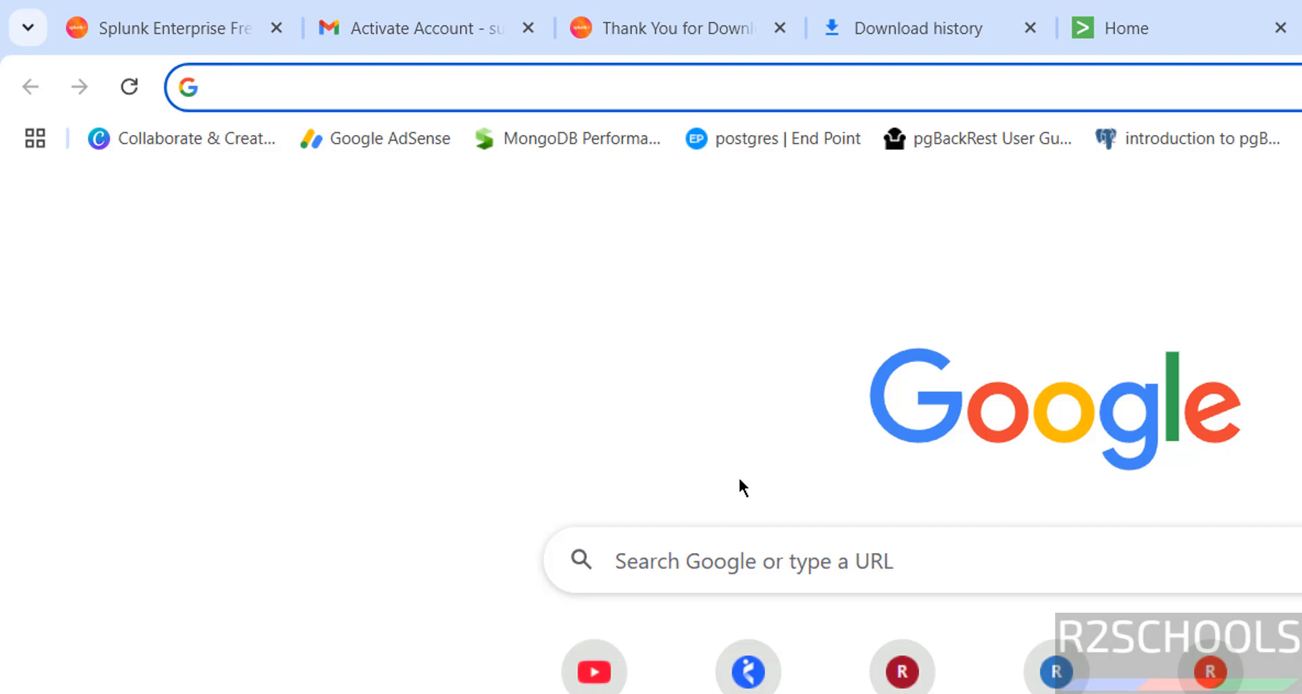
# Run hostname in a Command Prompt and copy the name LAPTOP-M2OSO3T2.
pyautogui.press('super+r')
pyautogui.write('cmd')
pyautogui.press('Return')
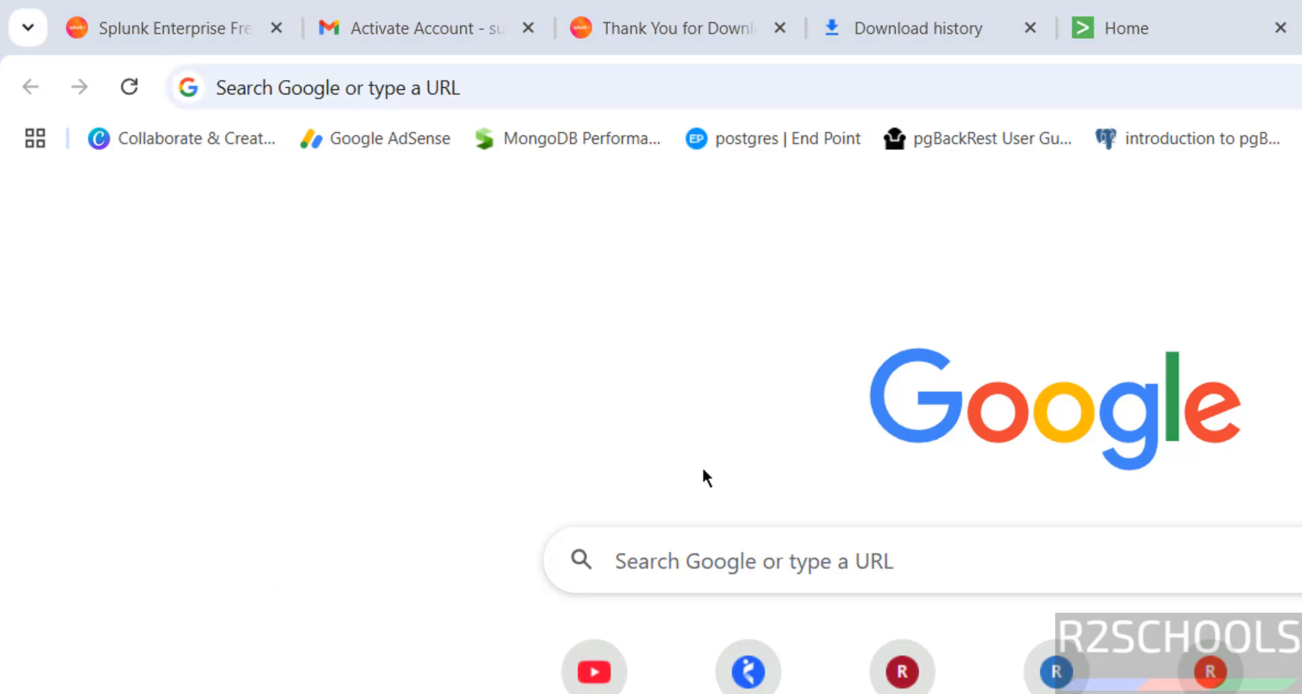
pyautogui.write('hostname')
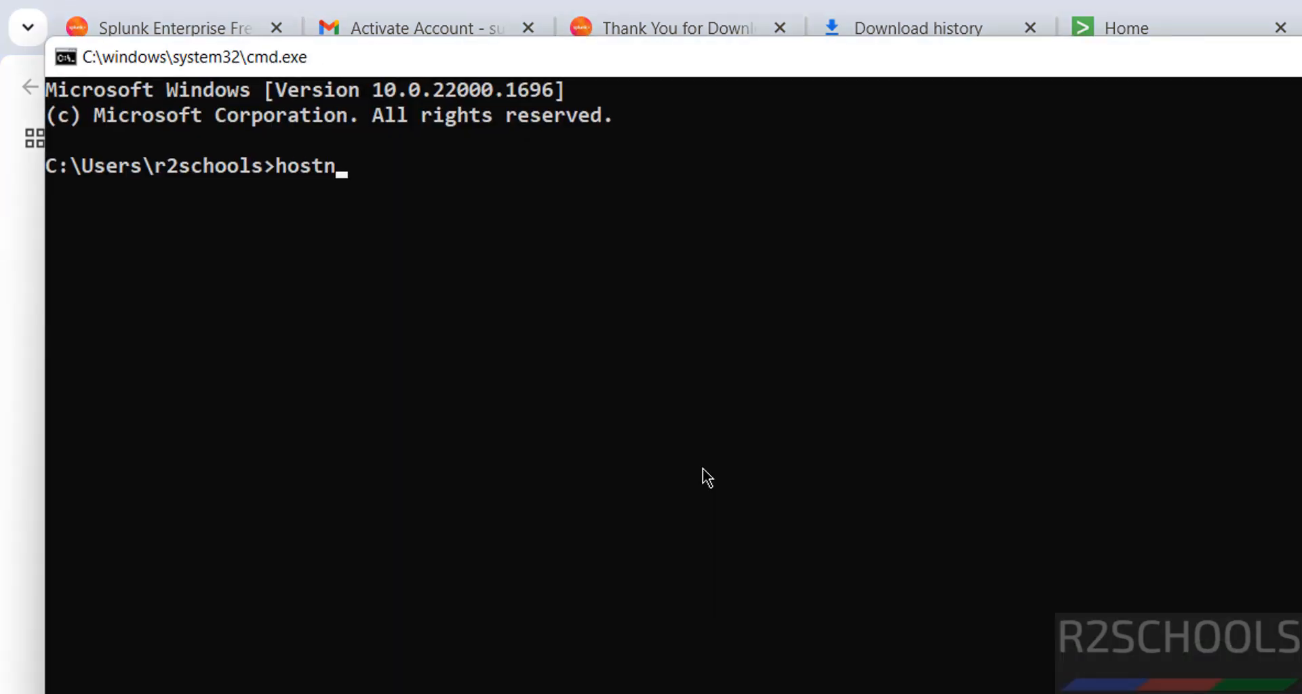
pyautogui.press('Return')
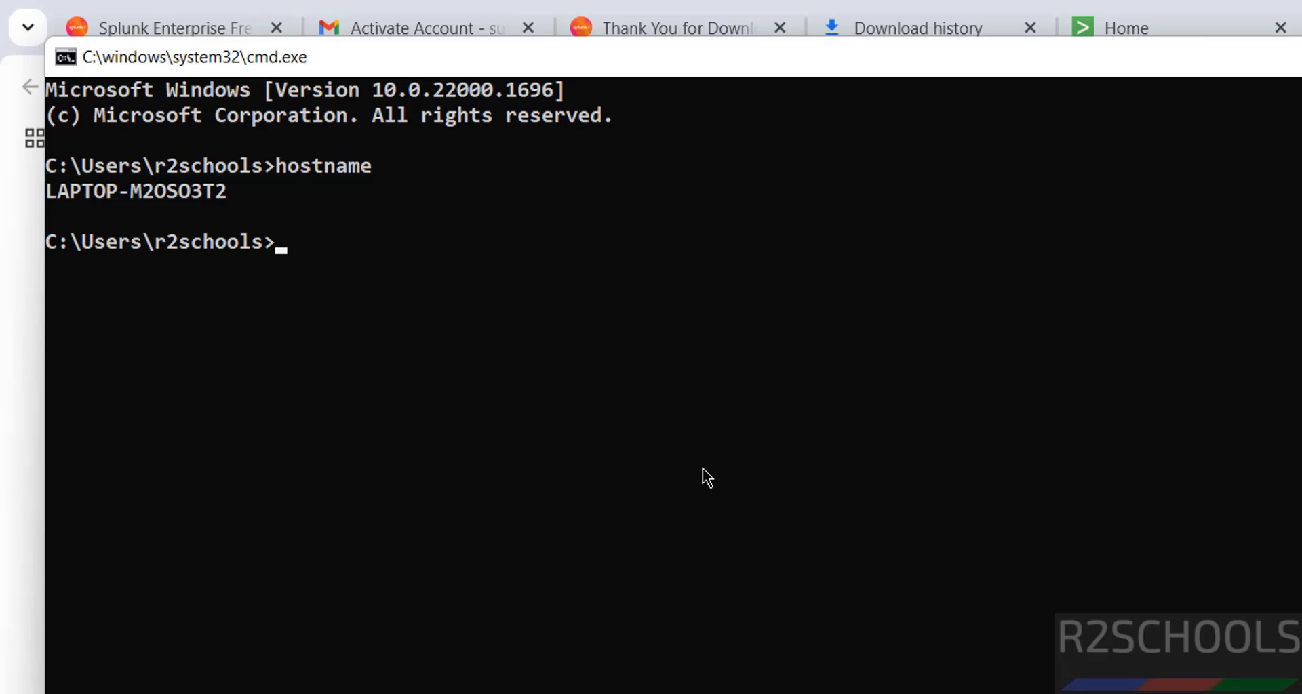
pyautogui.doubleClick(134, 195)
pyautogui.hotkey('ctrl', 'c')
# Load the Splunk login page at LAPTOP-M2OSO3T2:8000 in Chrome.
pyautogui.hotkey('alt', 'Tab')
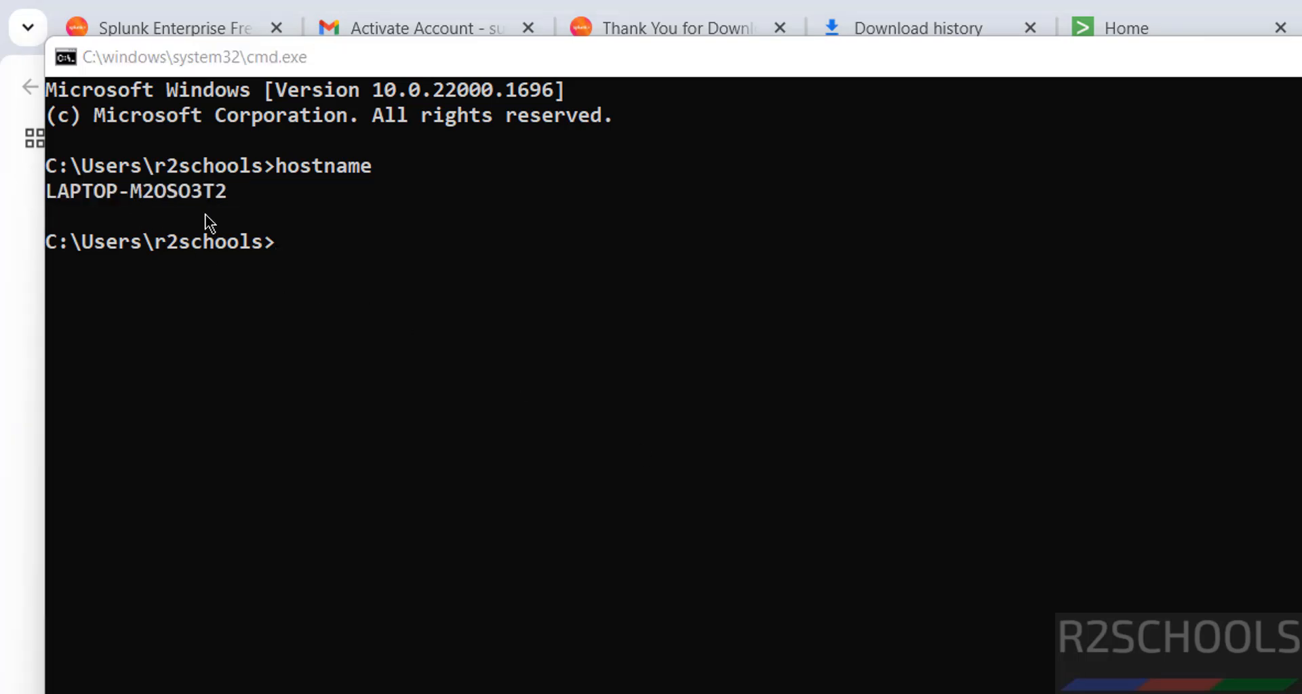
pyautogui.click(1252, 196)
pyautogui.click(1189, 93)
pyautogui.hotkey('ctrl', 'v')
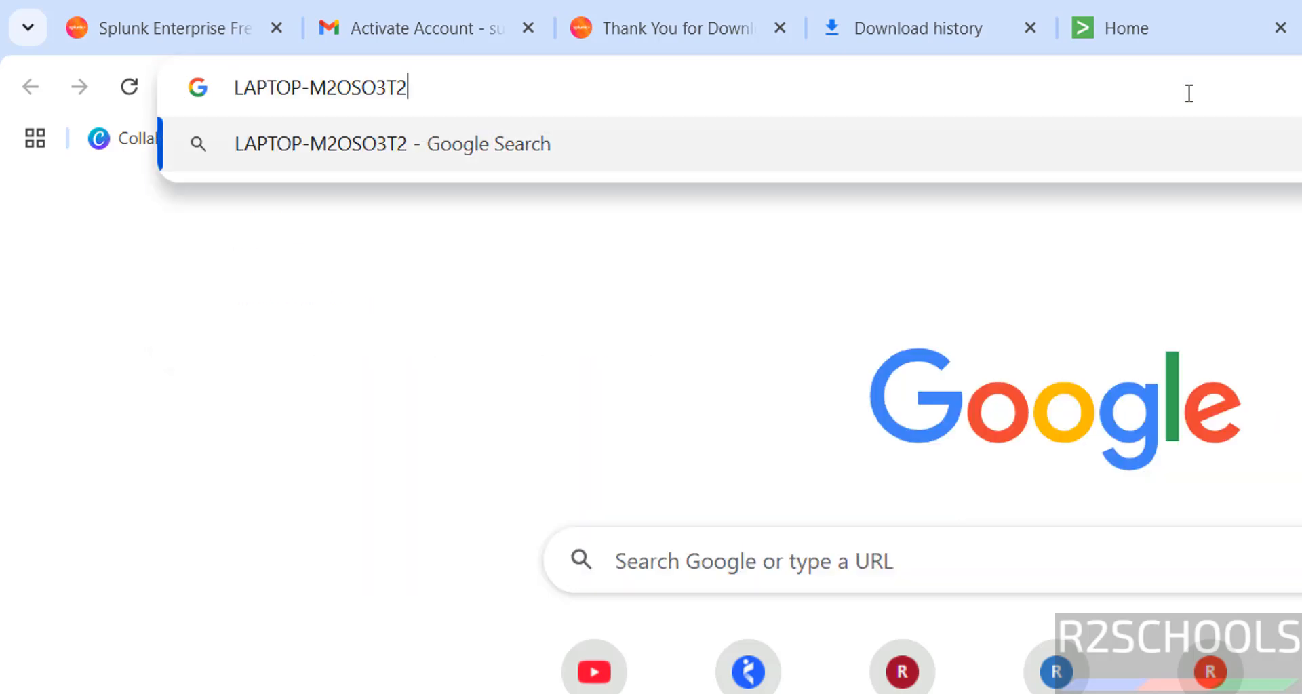
pyautogui.write(':')
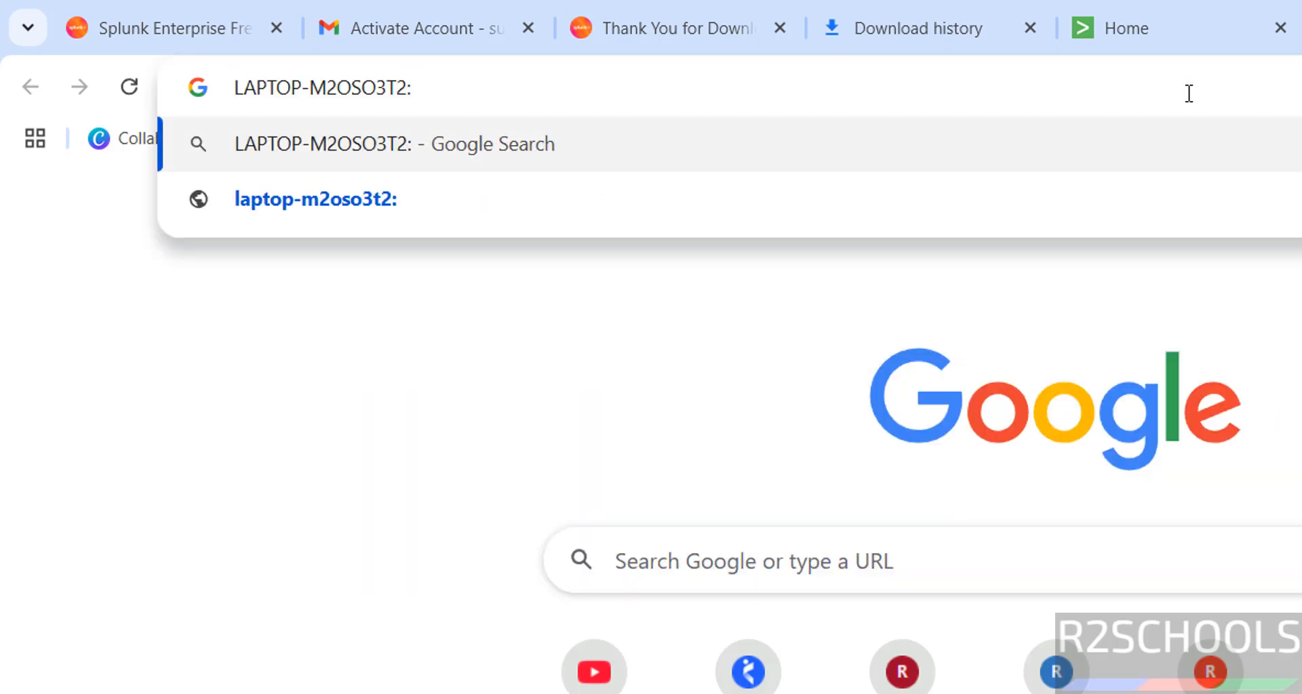
pyautogui.write('80')
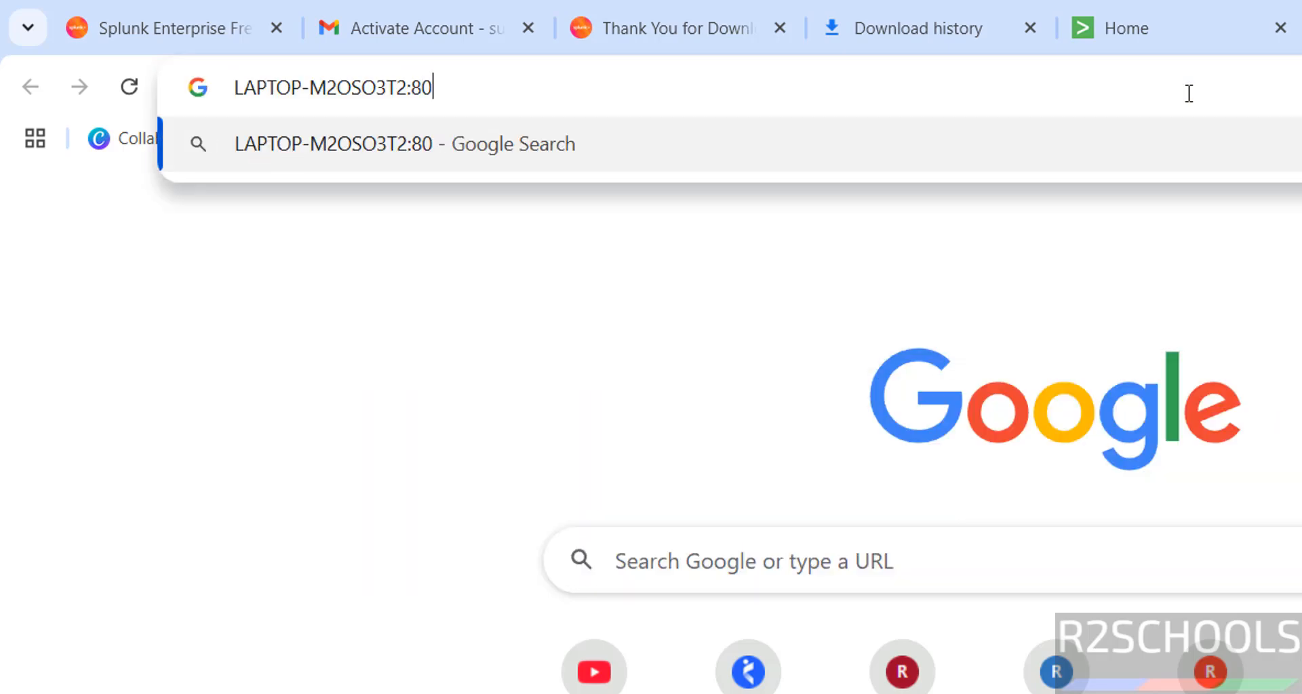
pyautogui.write('00')
pyautogui.press('Return')
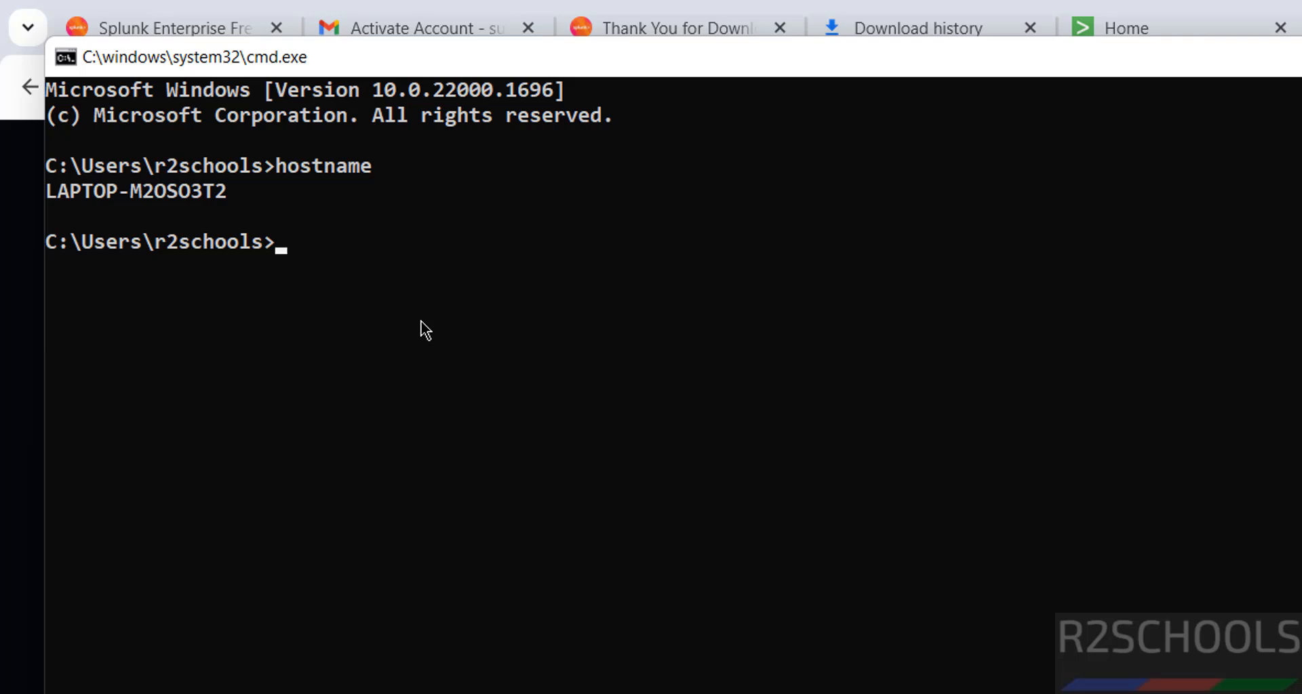
# Run ipconfig and copy the Ethernet 2 IPv4 address 192.168.56.1.
pyautogui.write('ipconfi')
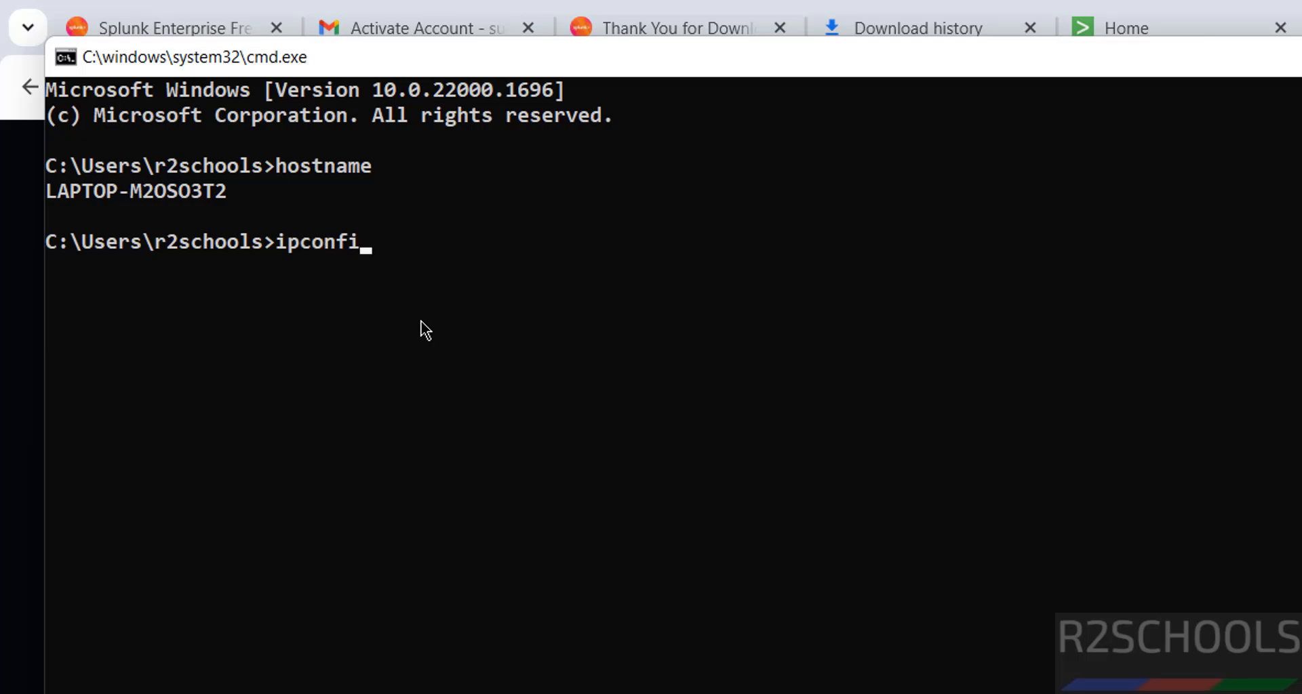
pyautogui.write('g')
pyautogui.press('Return')
pyautogui.scroll(8, 425, 330)
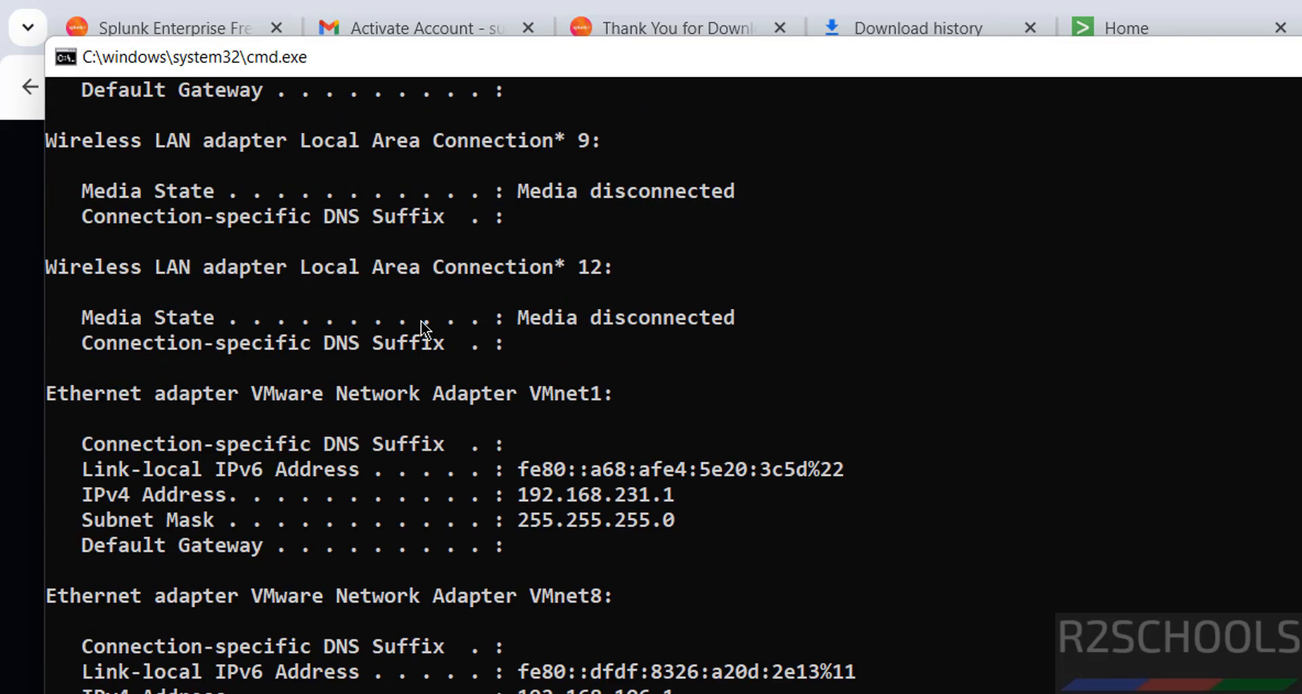
pyautogui.click(516, 292)
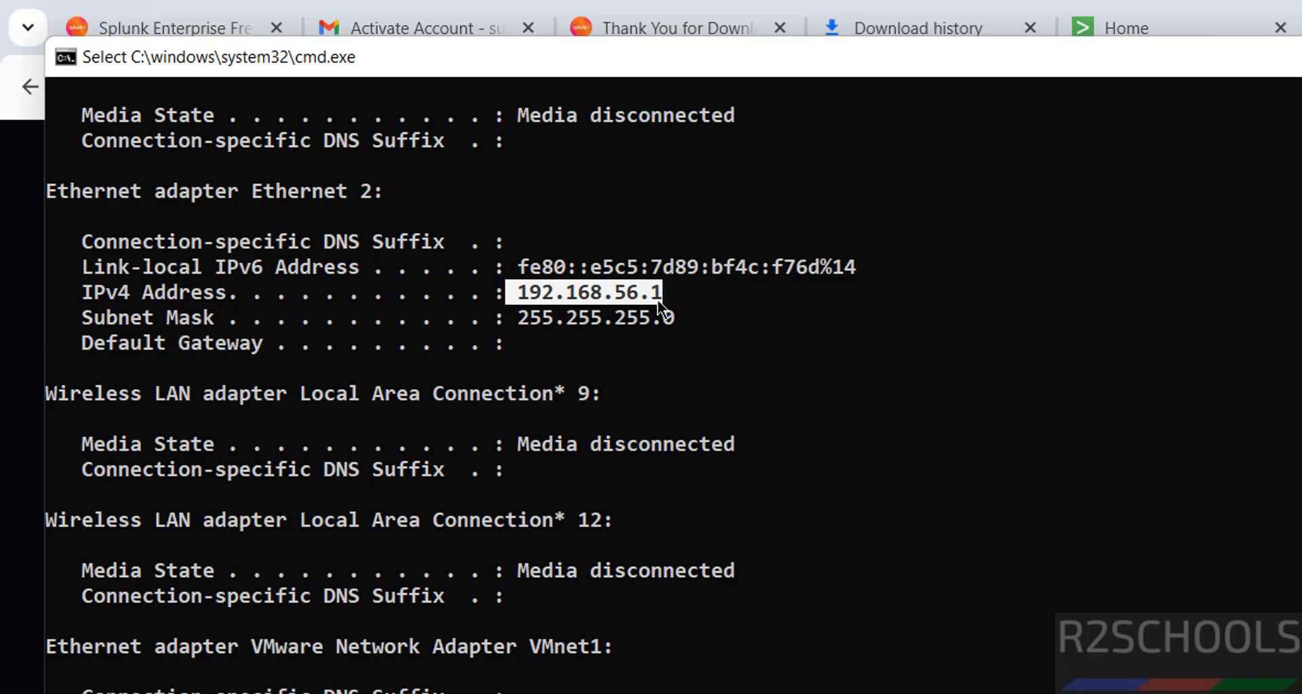
pyautogui.hotkey('ctrl', 'c')
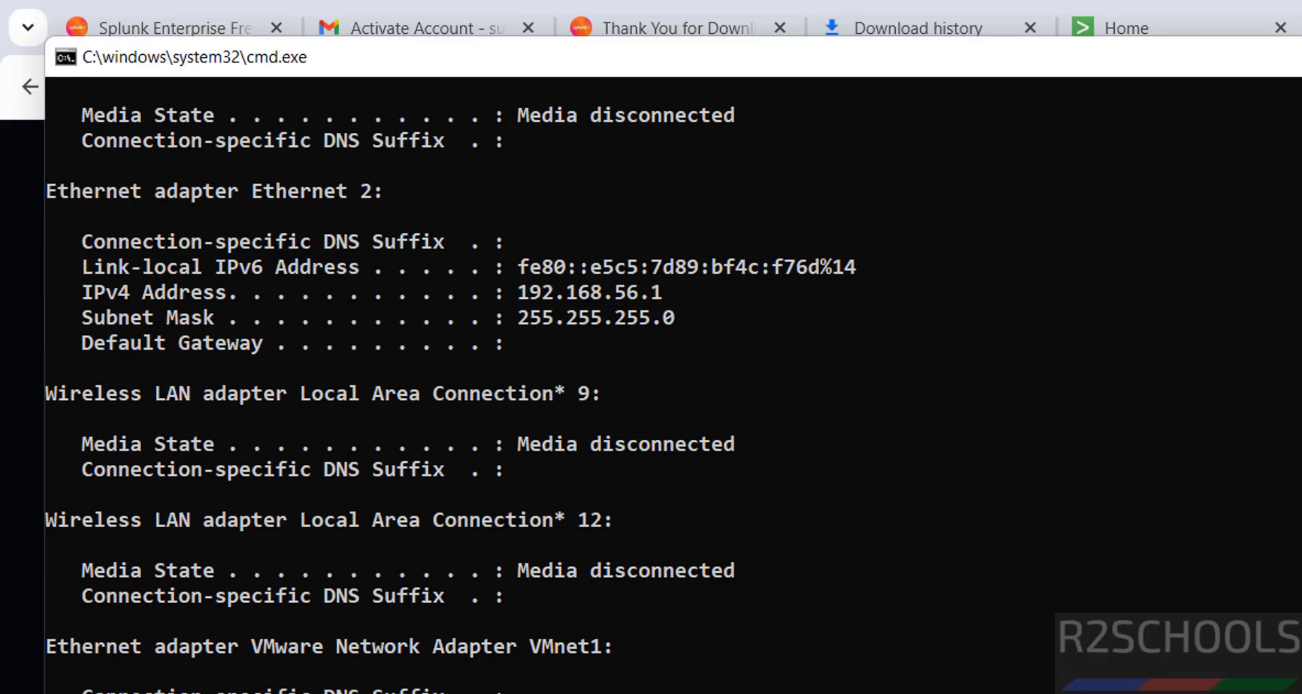
# Load the Splunk login page at 192.168.56.1:8000 in a new Chrome tab.
pyautogui.hotkey('alt', 'Tab')
pyautogui.hotkey('ctrl', 't')
pyautogui.hotkey('ctrl', 'v')
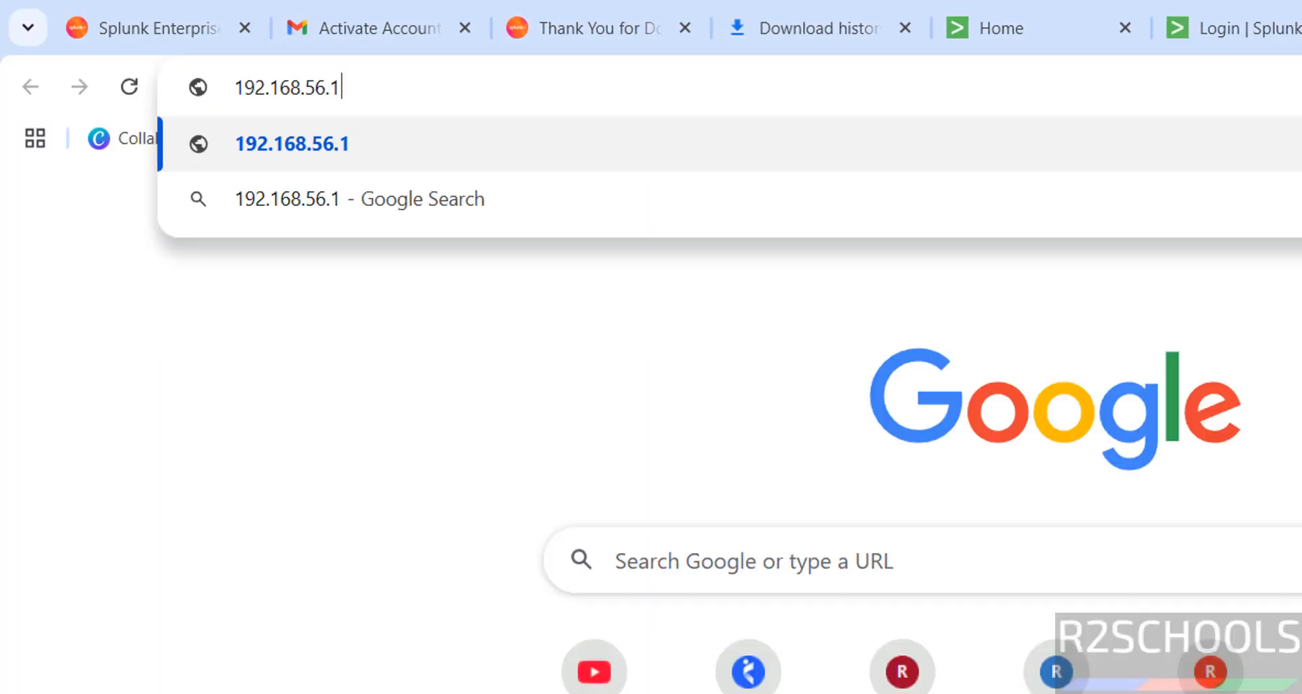
pyautogui.write(':8000')
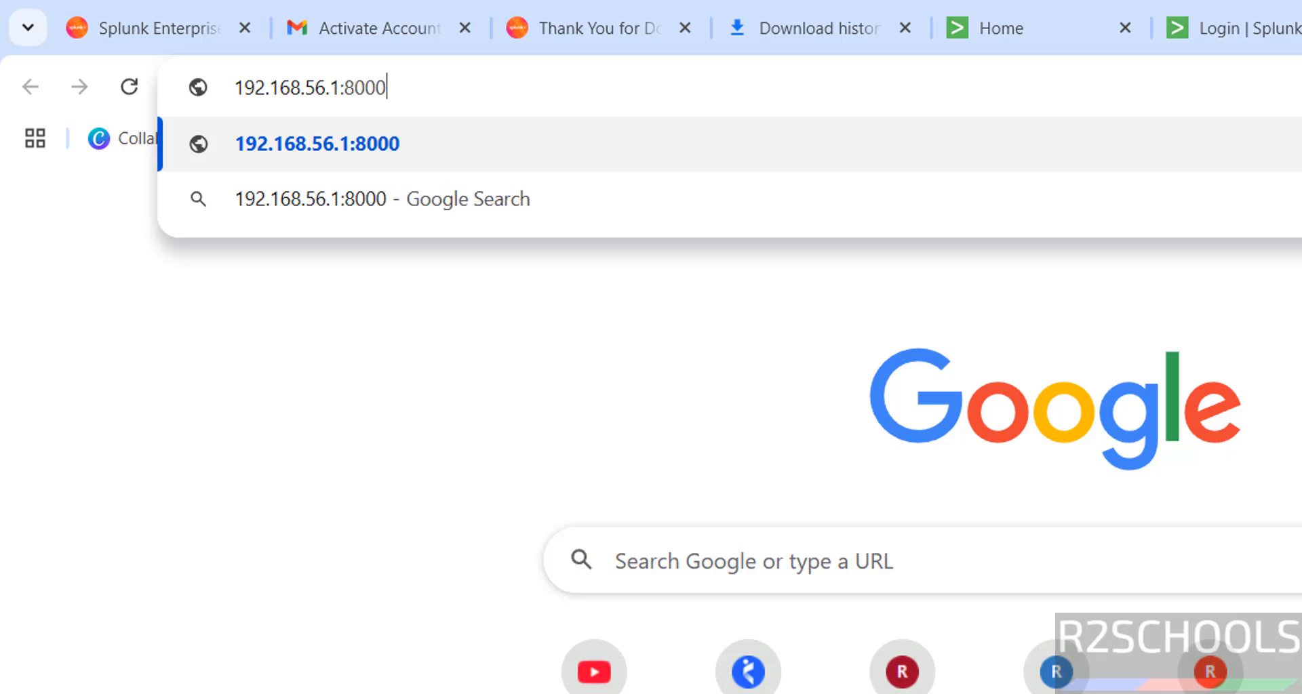
pyautogui.press('Return')
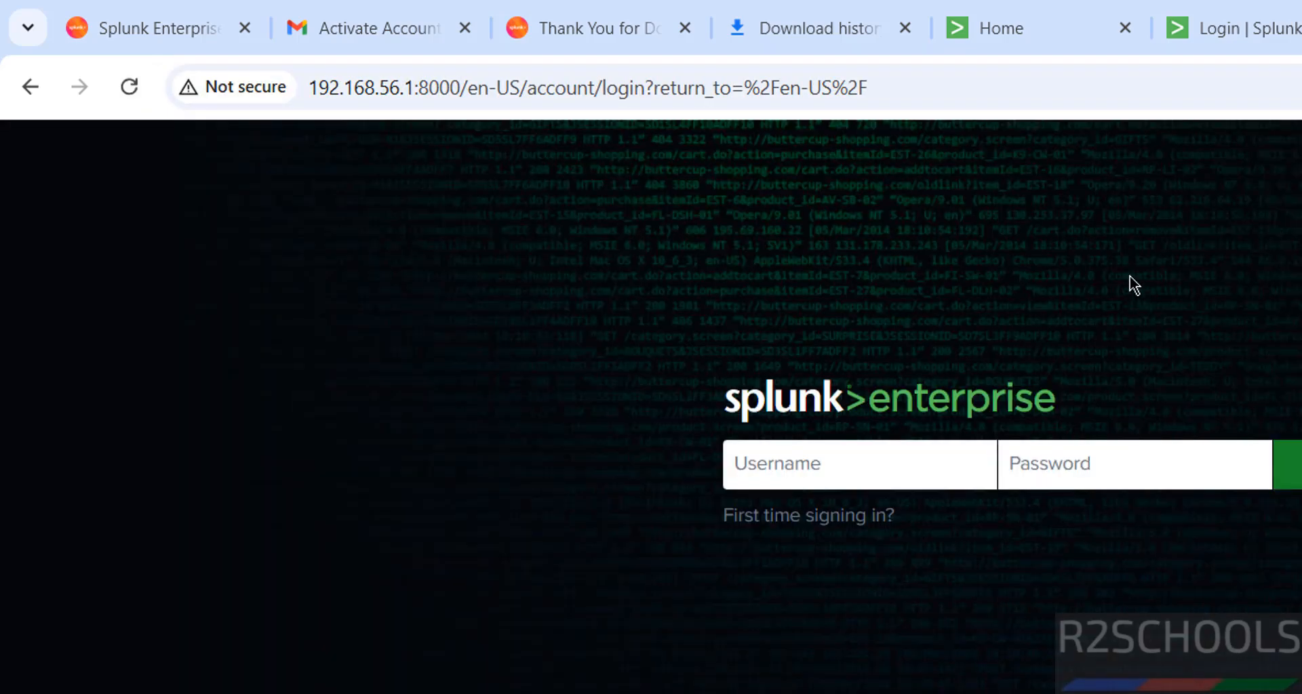
pyautogui.click(995, 48)
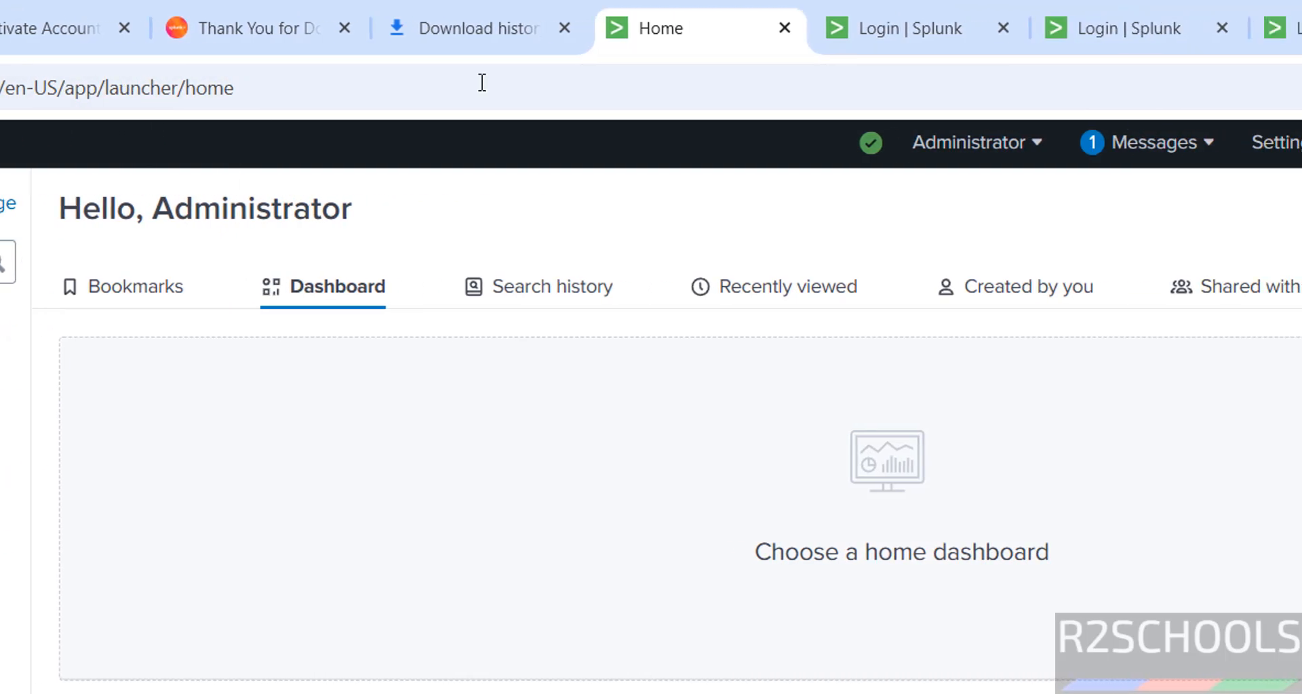
# Review each Login | Splunk tab, then select the splunk-9.3.2 .msi installer in Downloads.
pyautogui.click(1241, 27)
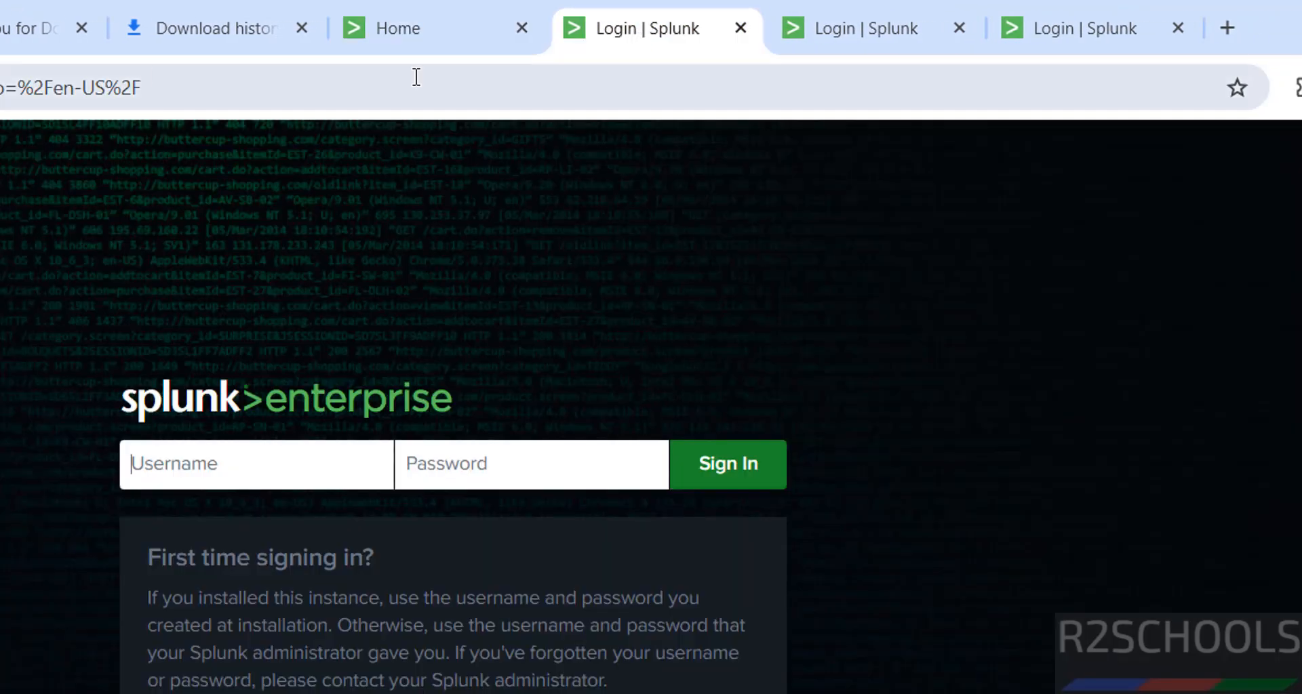
pyautogui.click(868, 31)
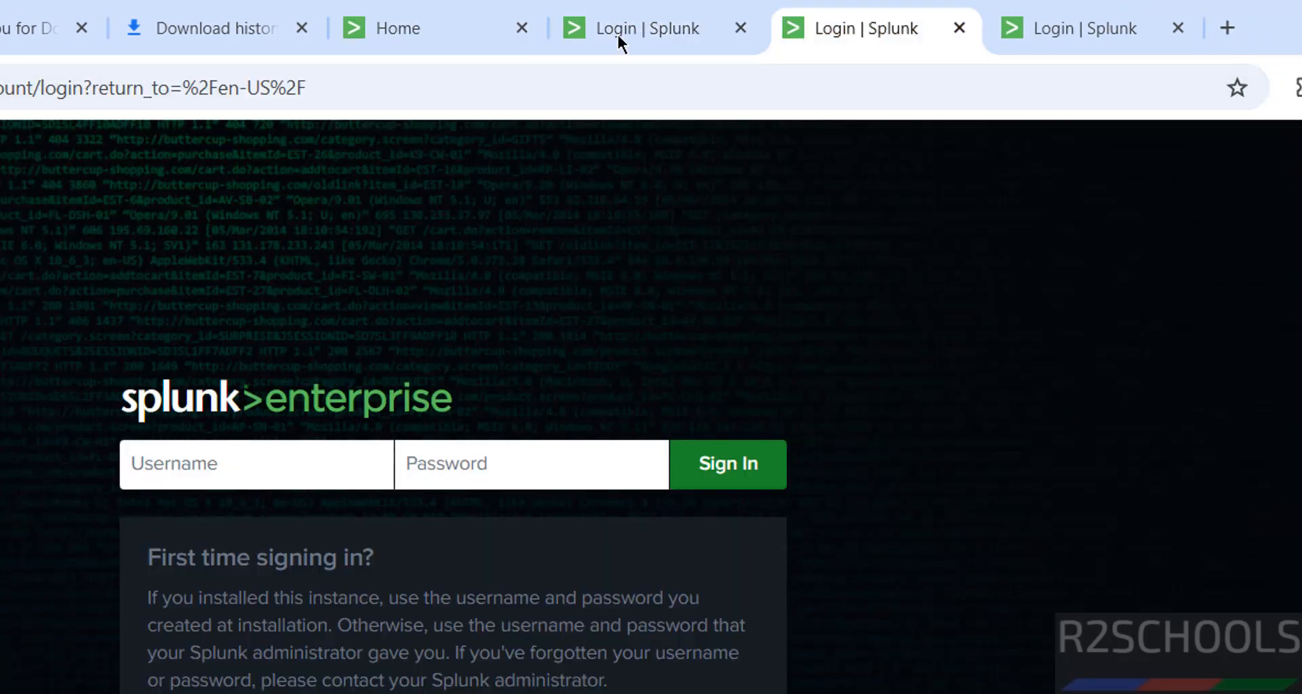
pyautogui.click(1070, 46)
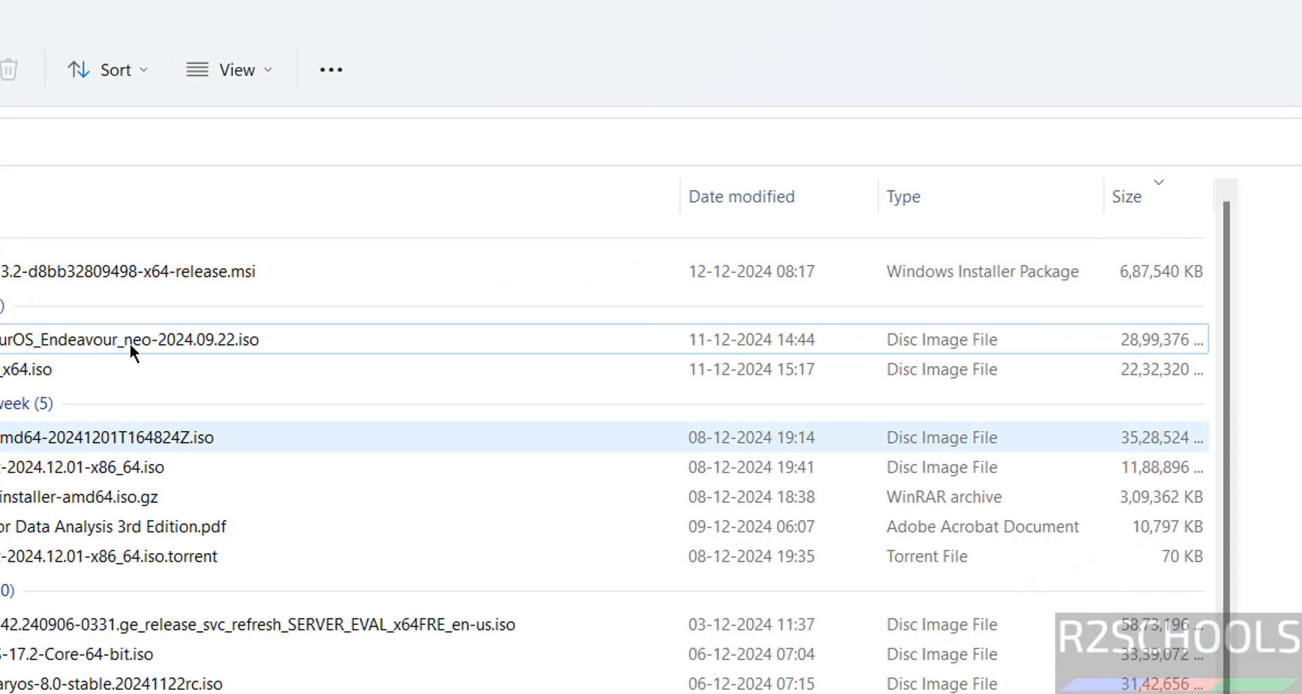
pyautogui.click(523, 270)
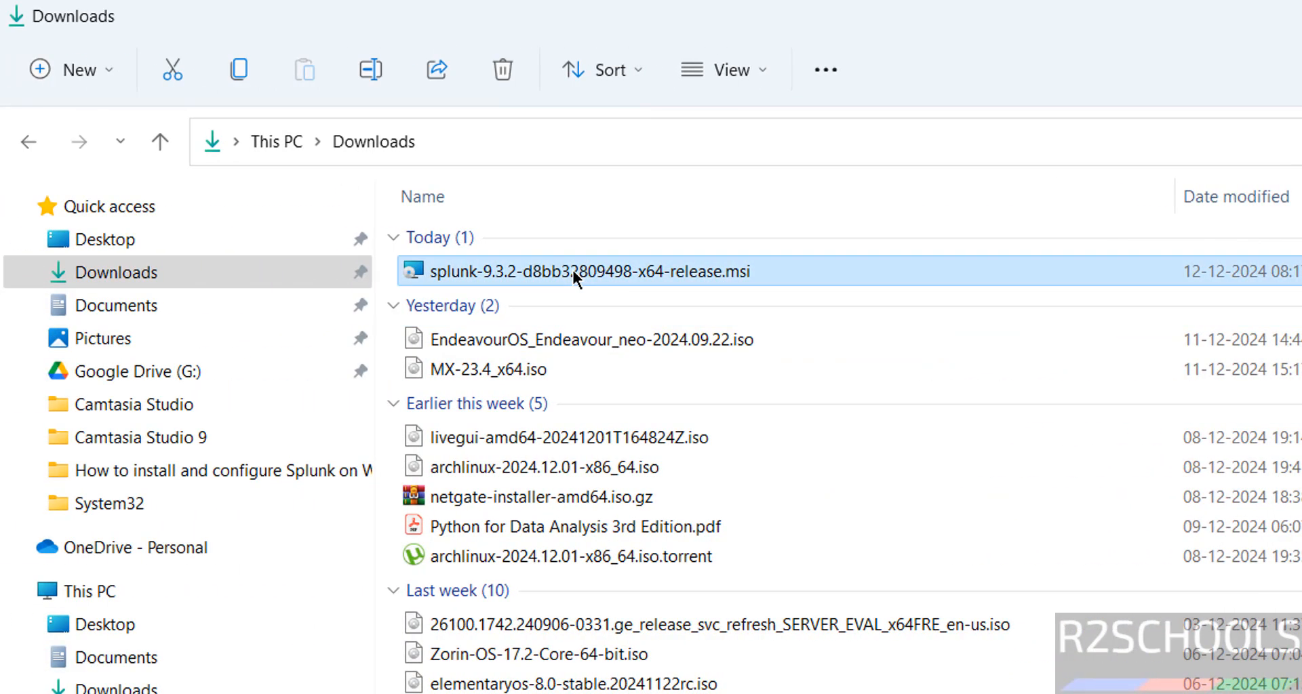